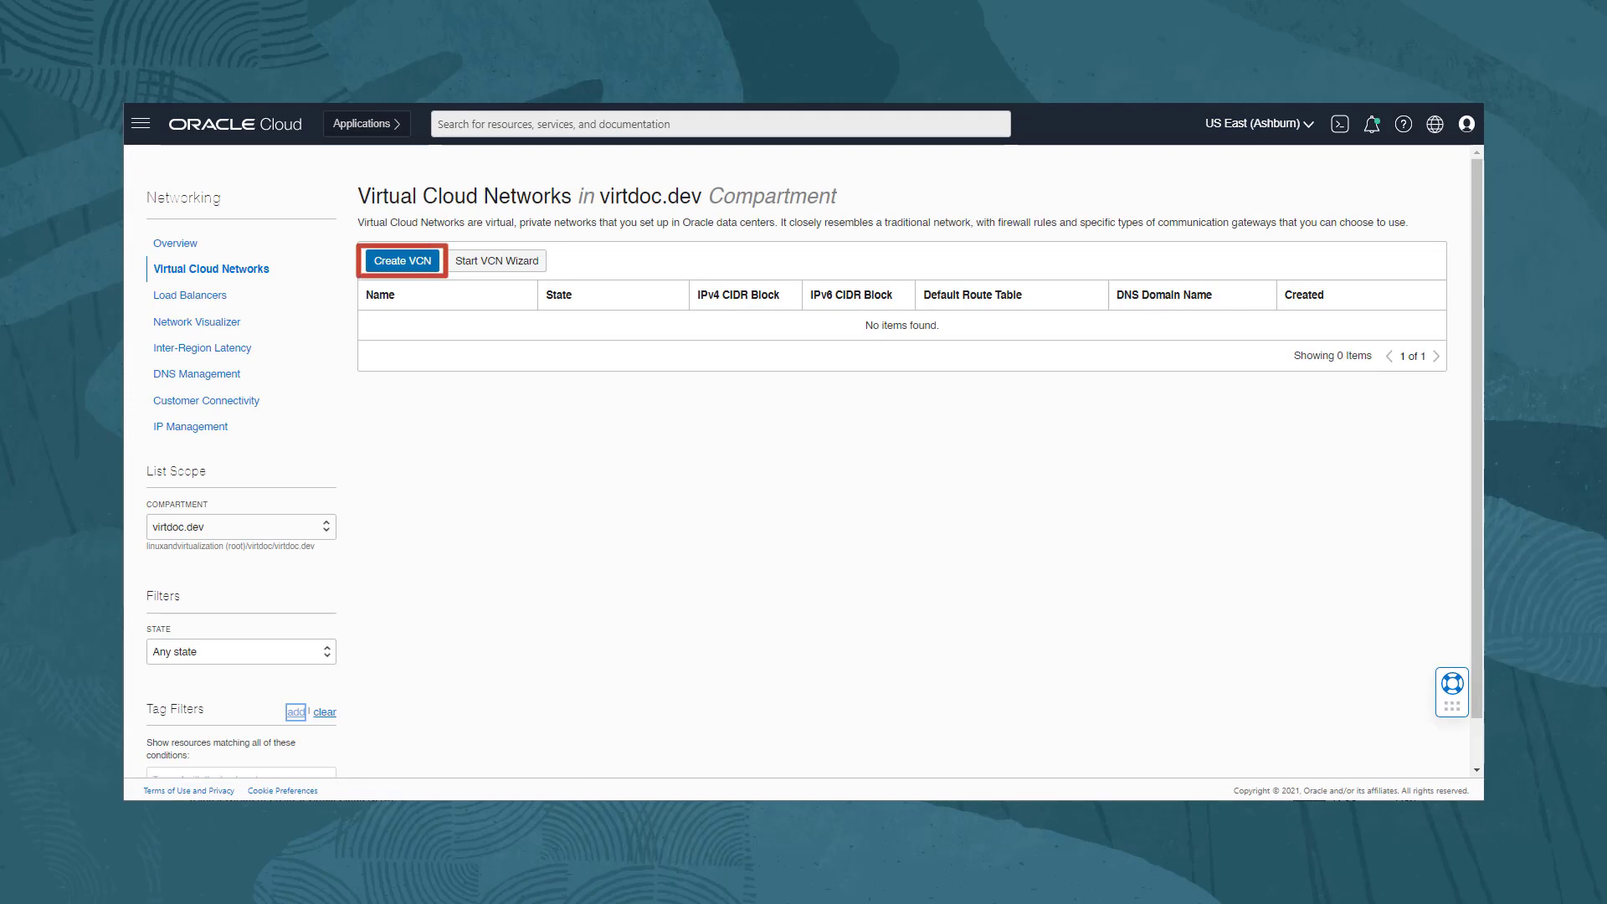
Create a virtual cloud network named morvcn99 in the virtdoc.dev compartment with IPv4 CIDR block 99.0.0.0/16
click(403, 261)
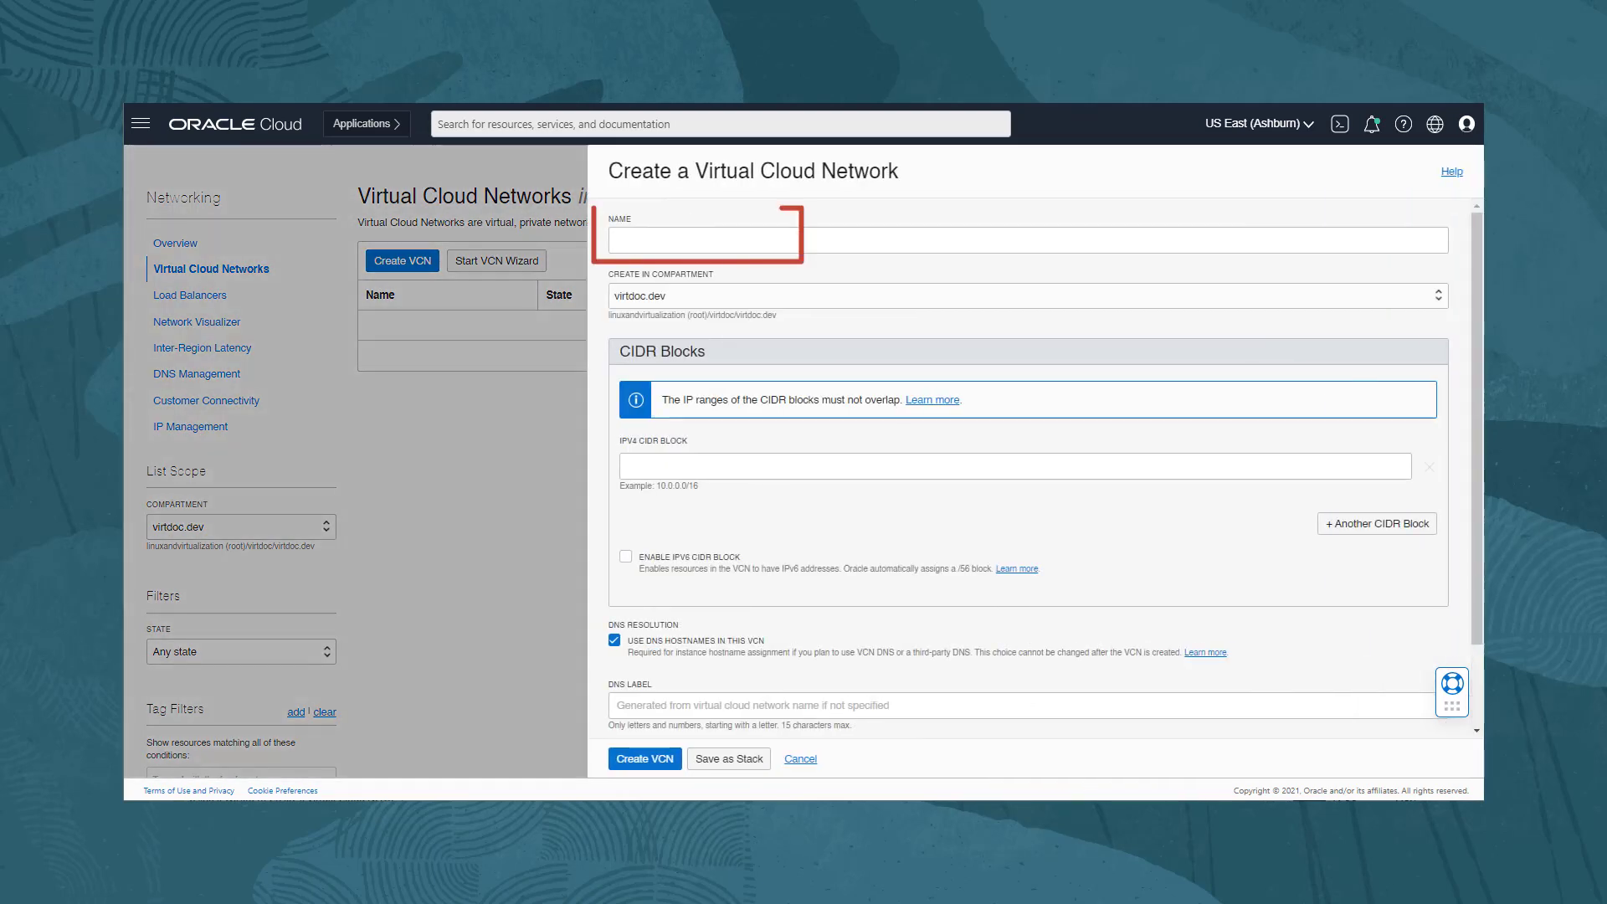
click(618, 241)
text(morvcn99)
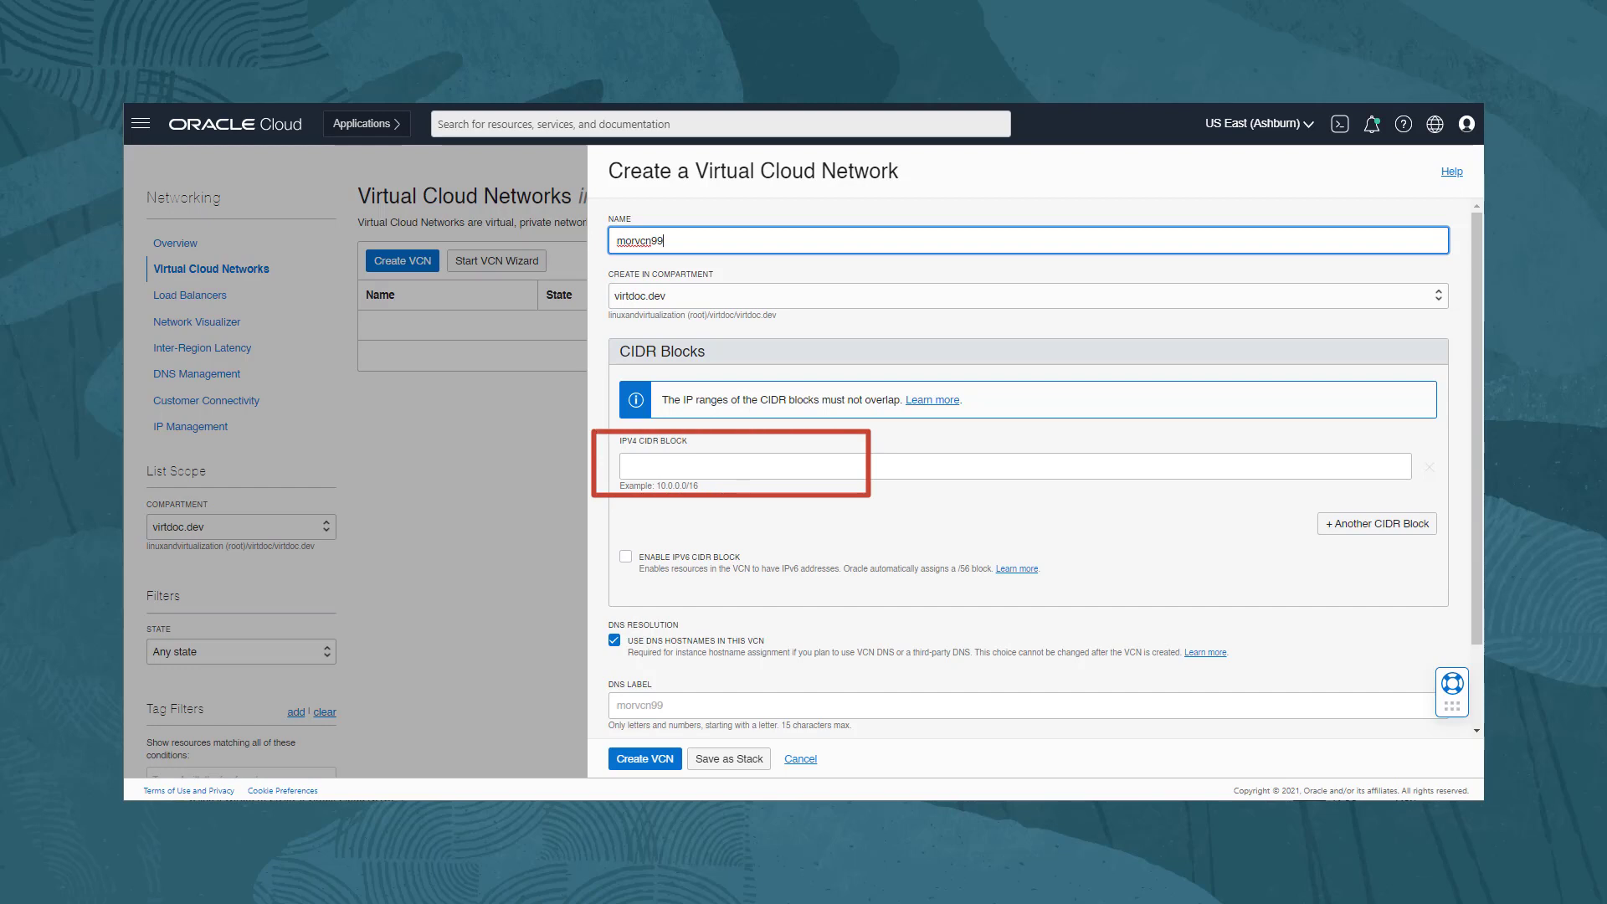
click(629, 467)
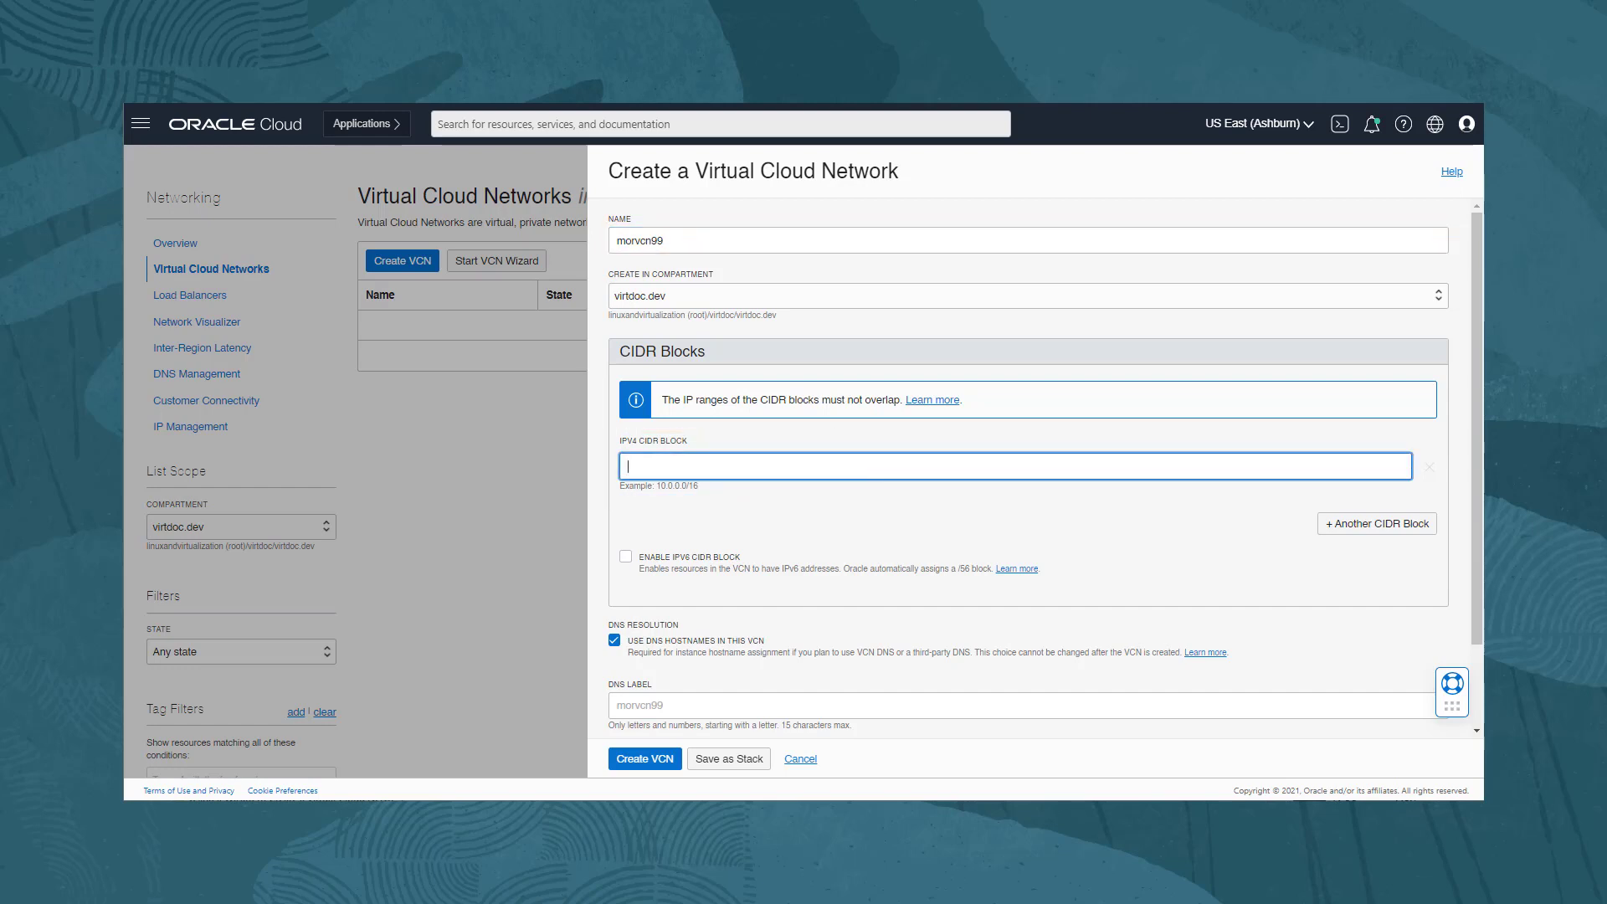
text(99.0.0.0/16)
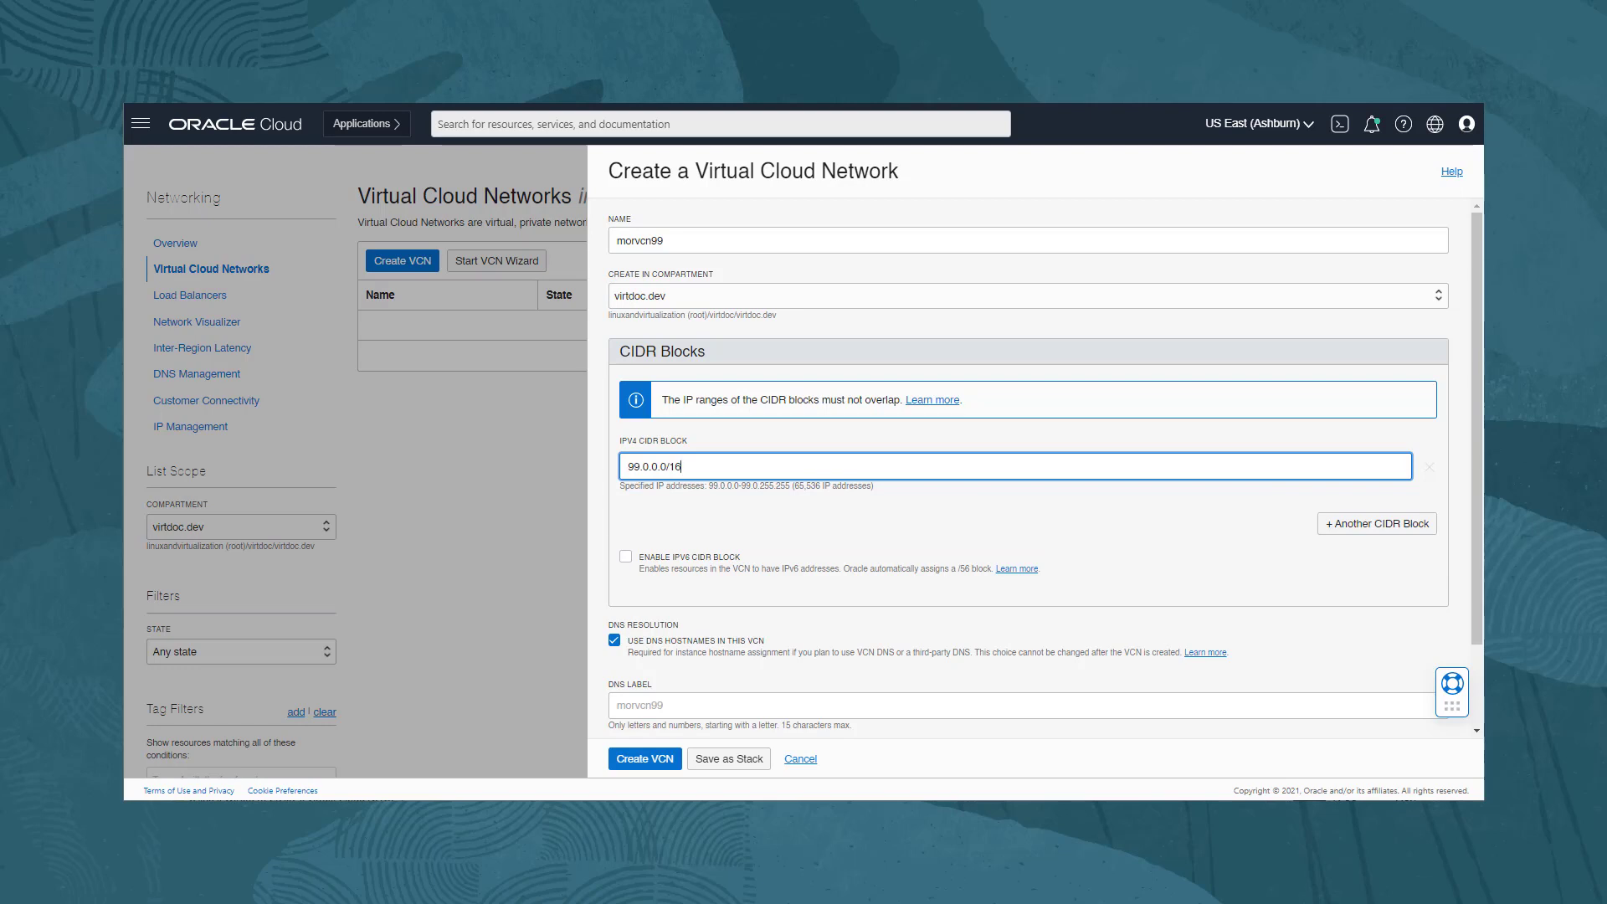
scroll(1029, 468, down, 2)
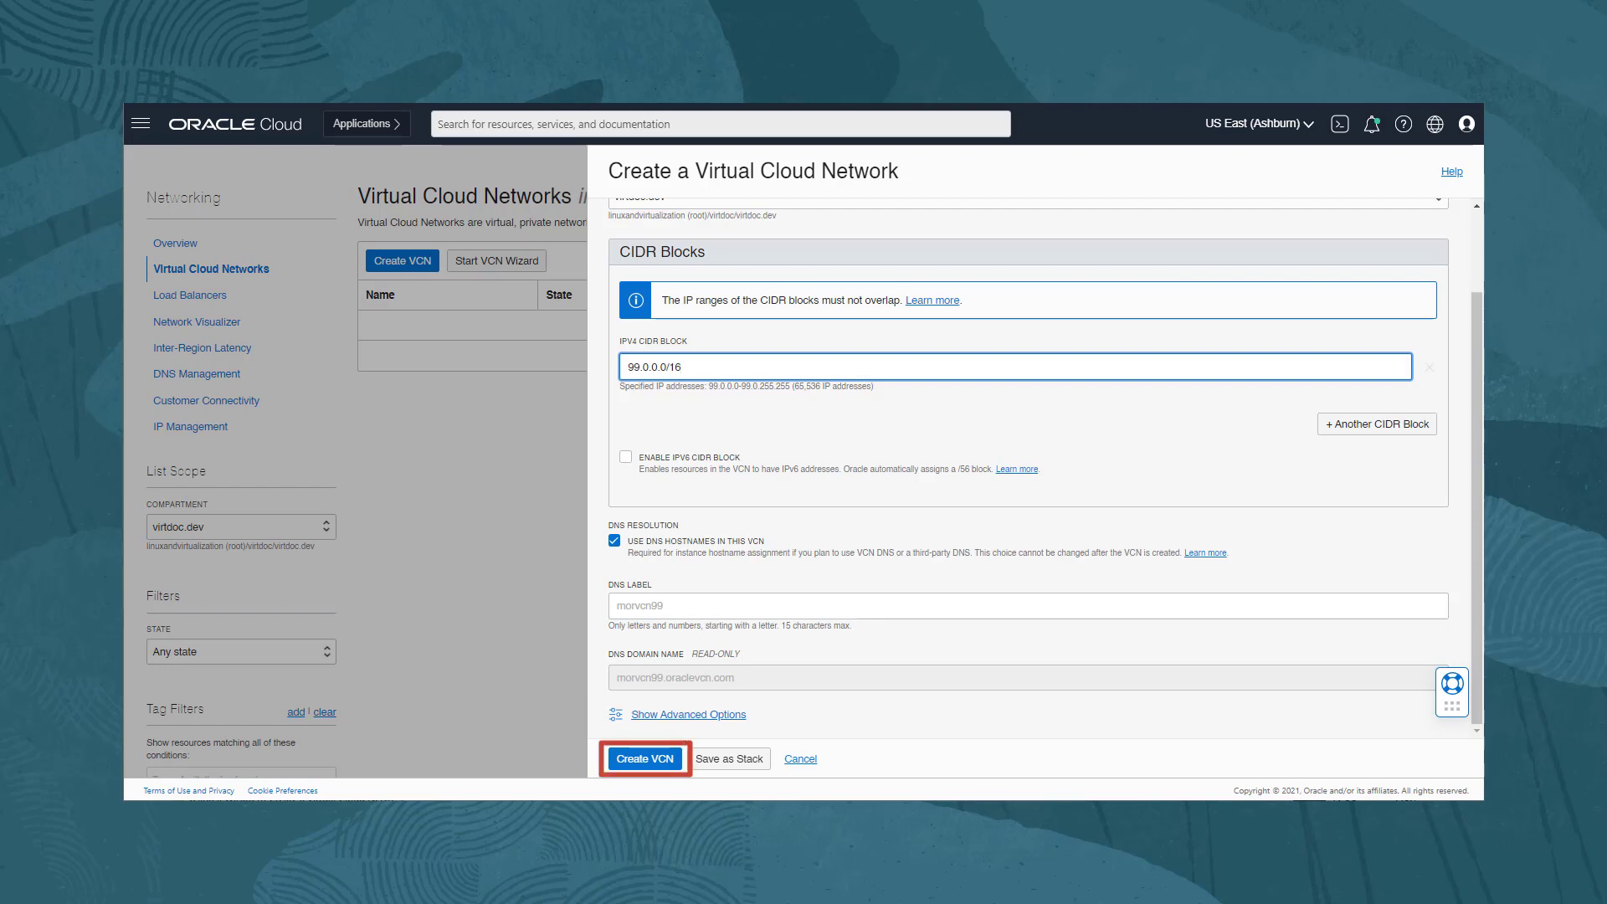
click(645, 759)
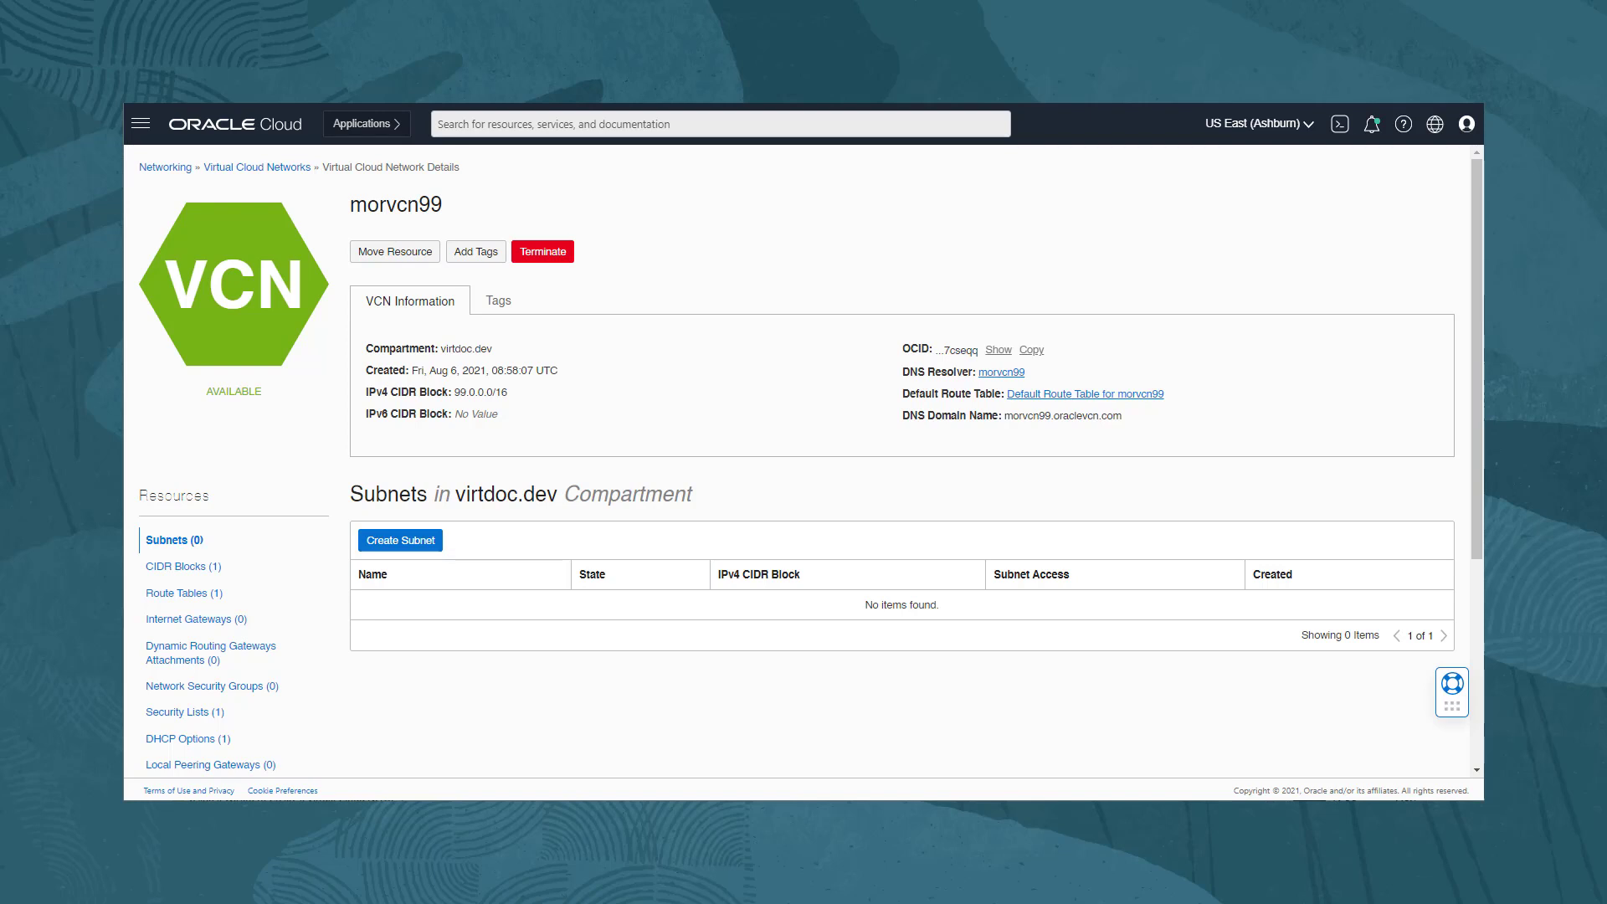
Review the DHCP options of morvcn99 and the ingress and egress rules of its default security list
scroll(803, 457, down, 4)
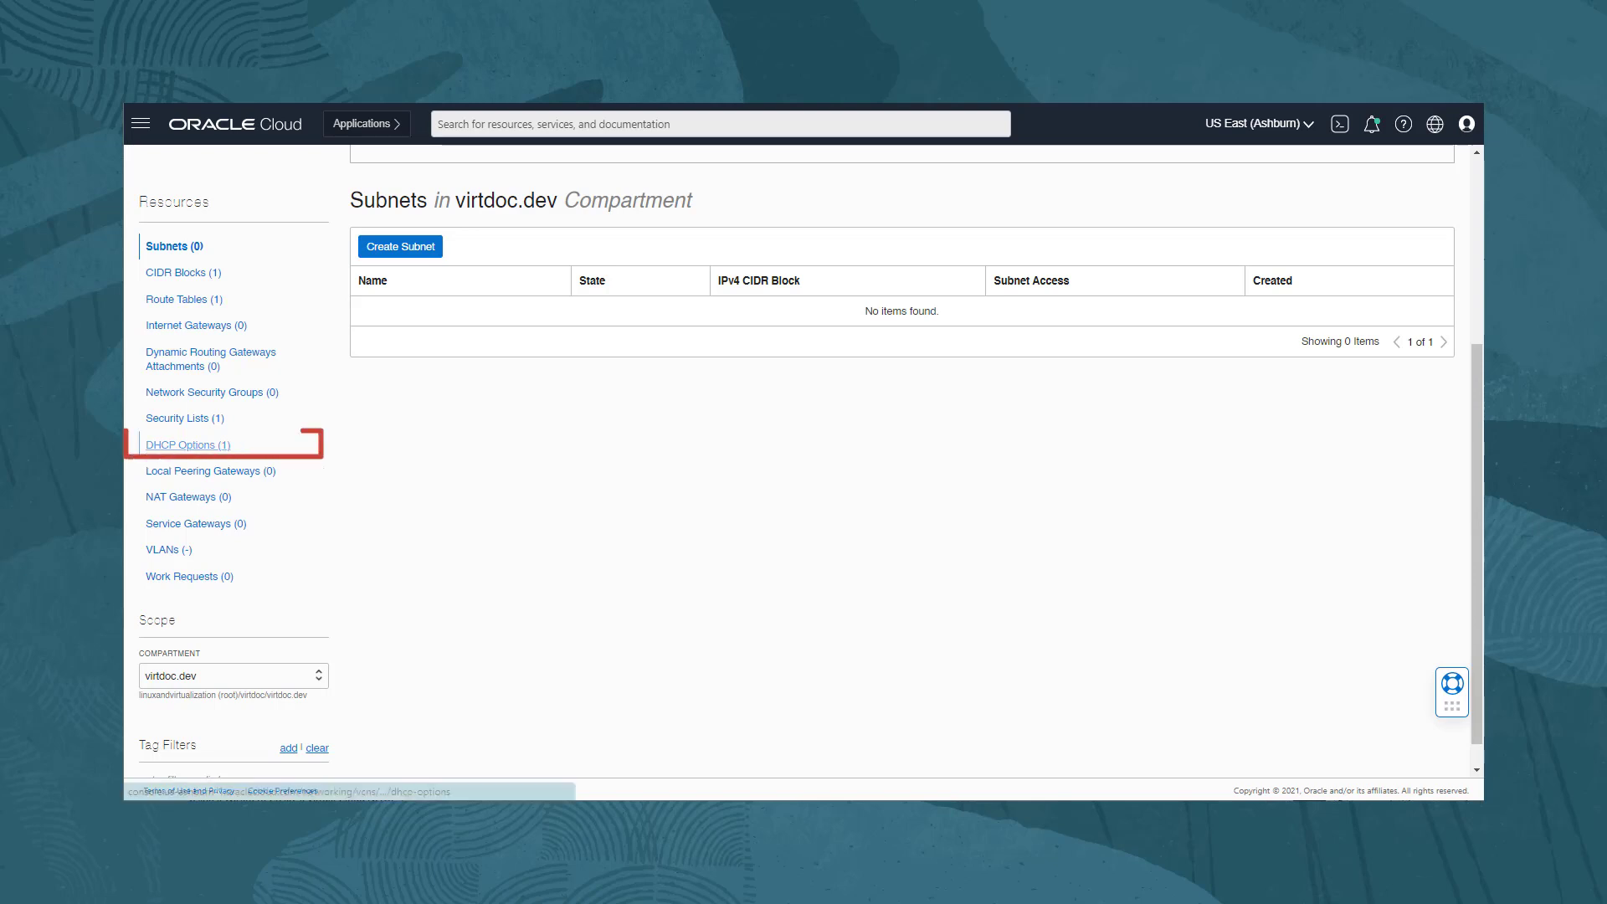
click(188, 446)
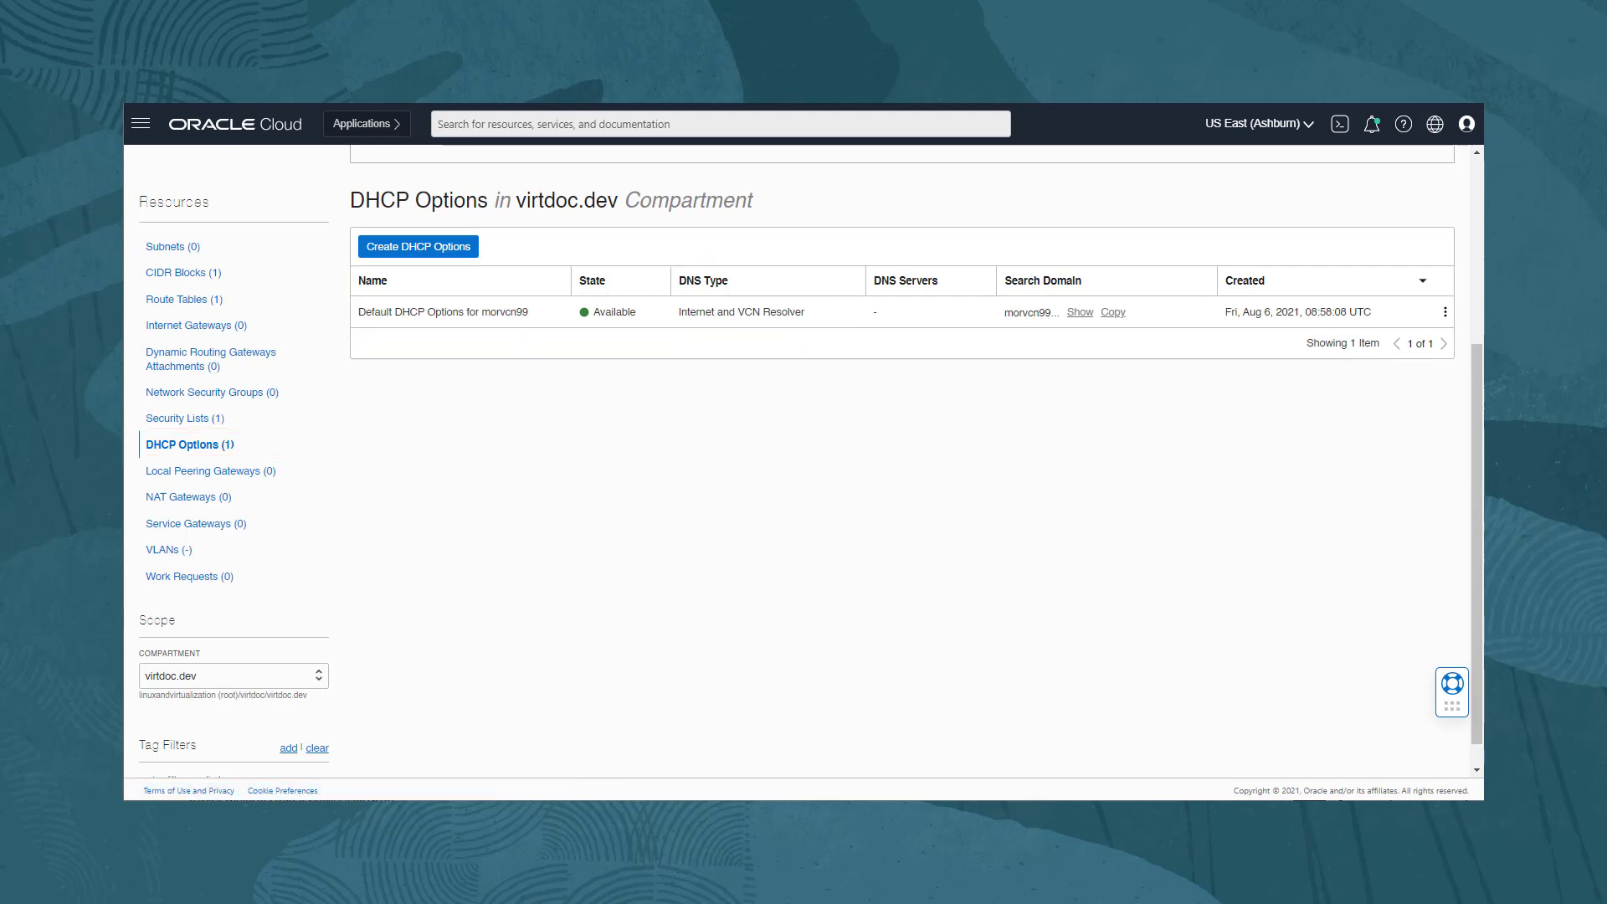
click(188, 418)
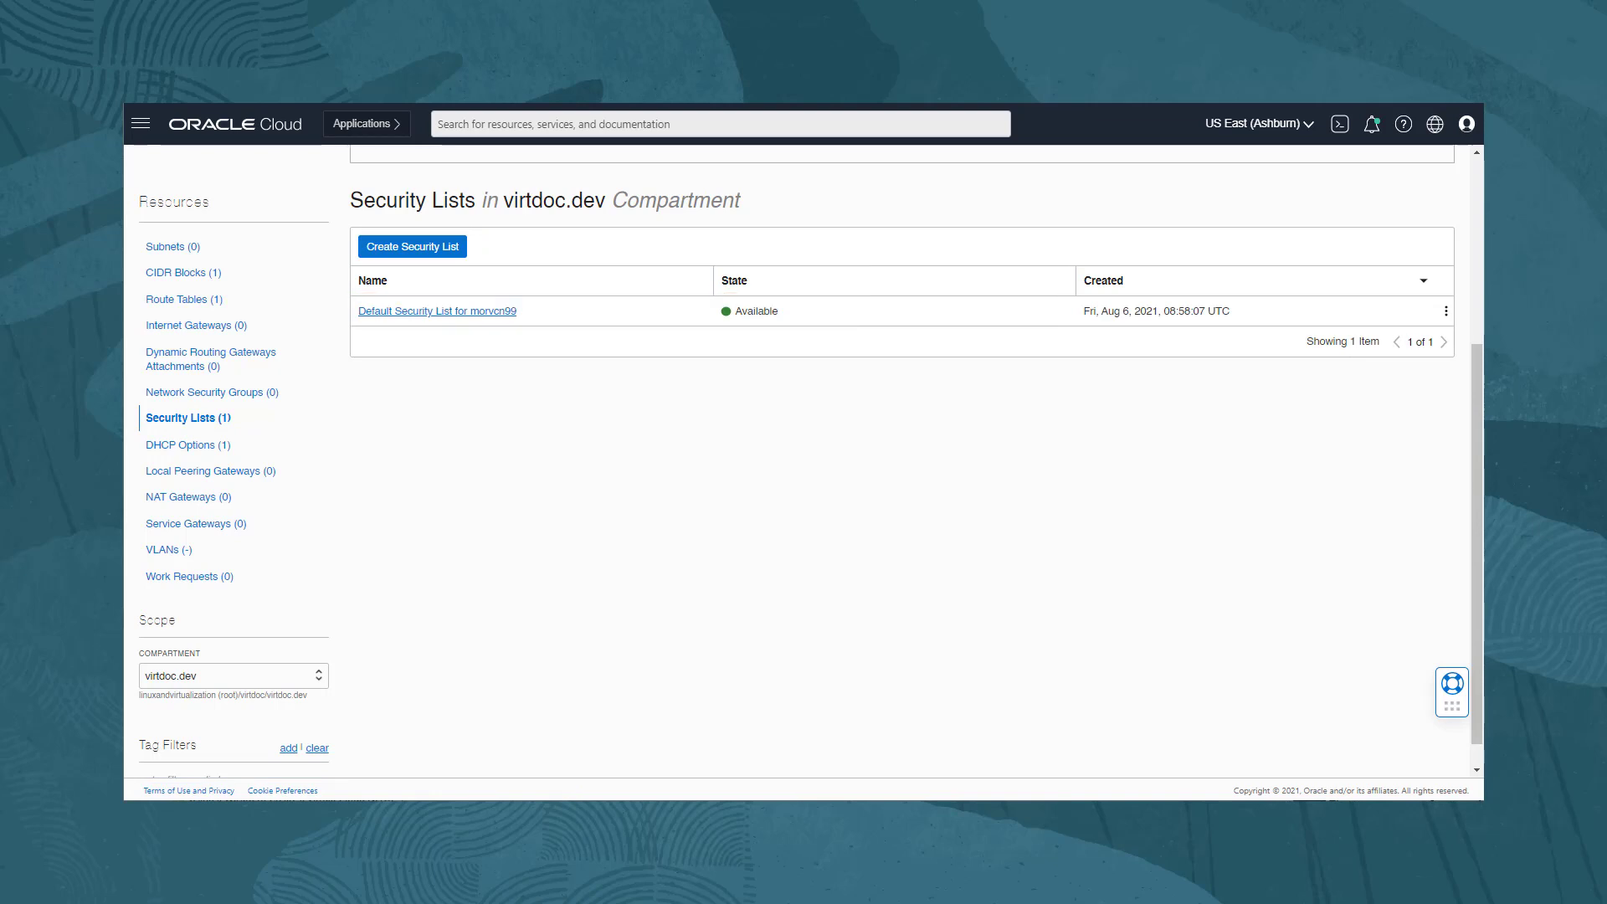
click(437, 310)
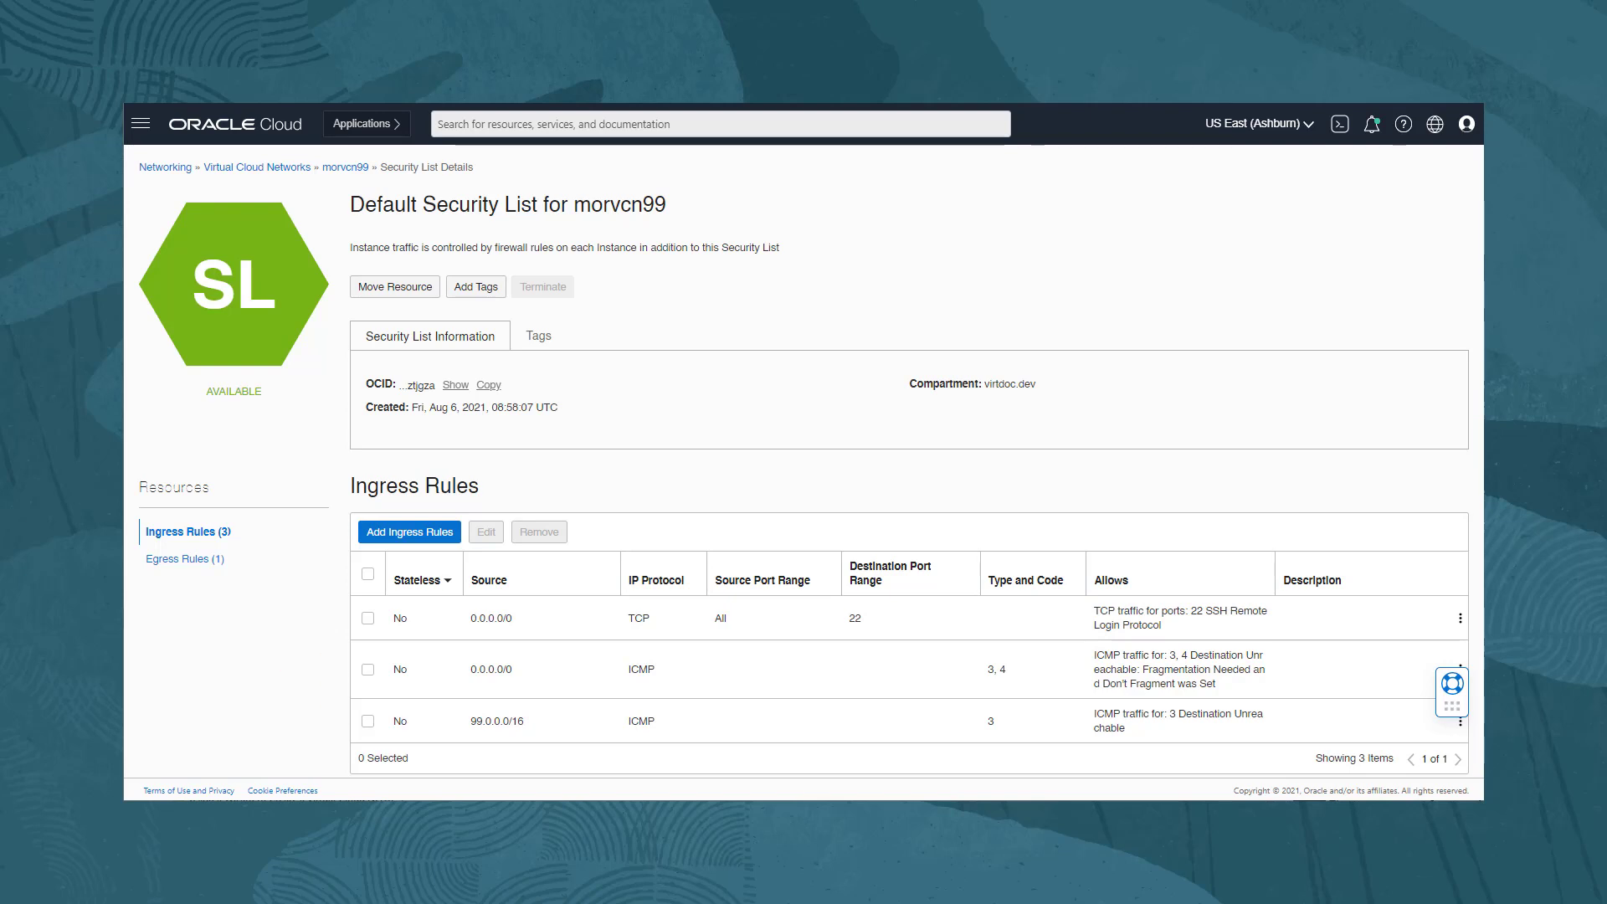
click(187, 559)
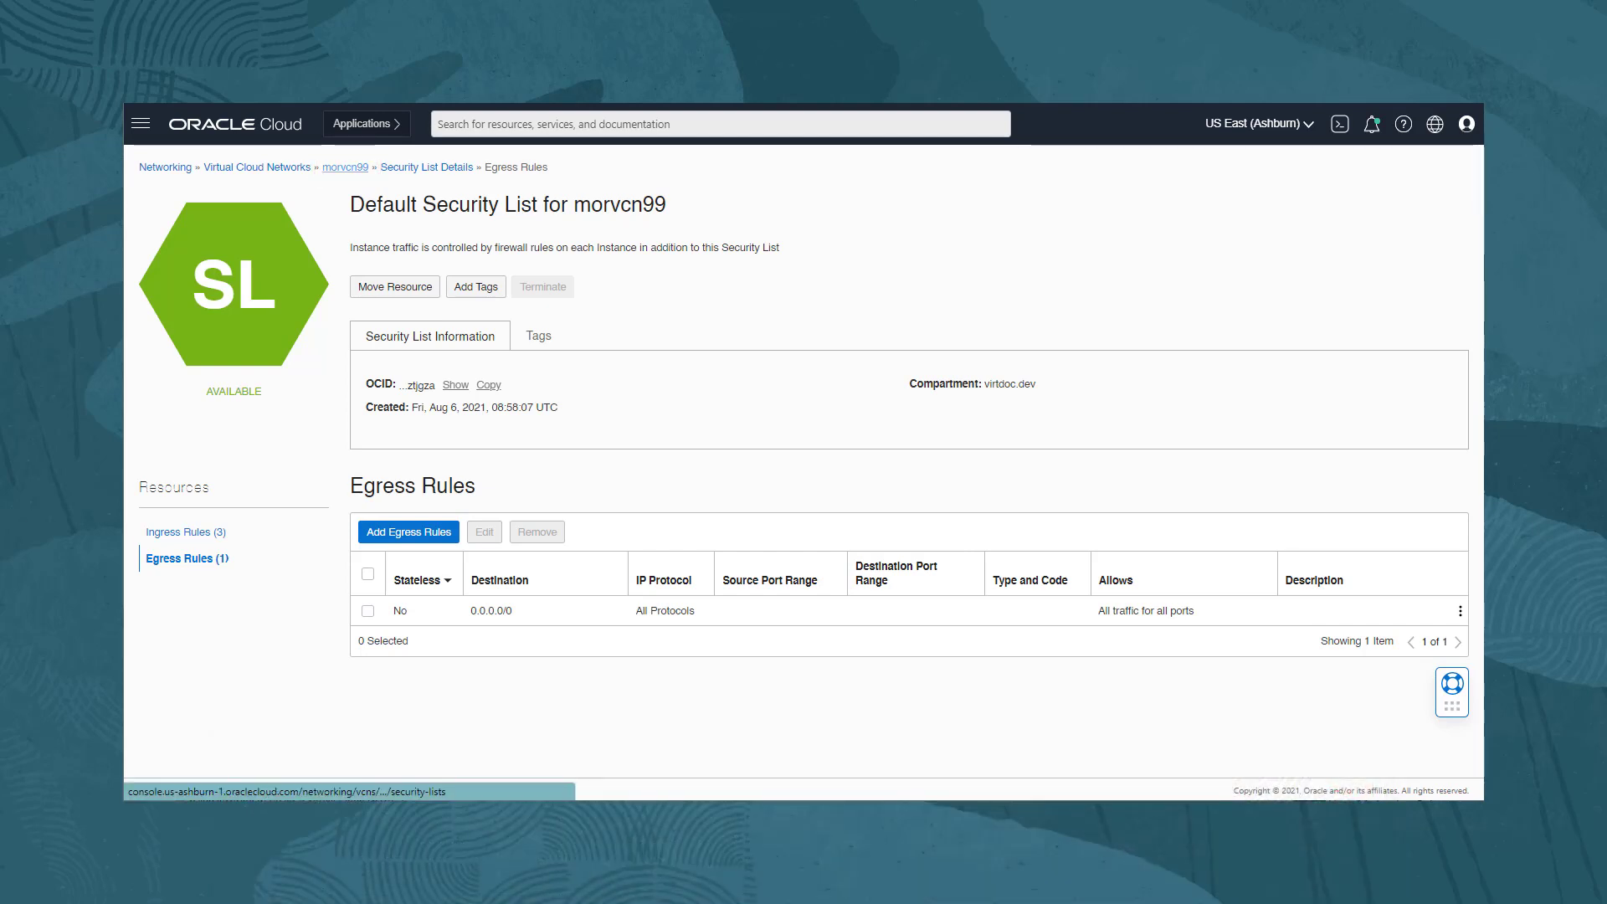
click(345, 167)
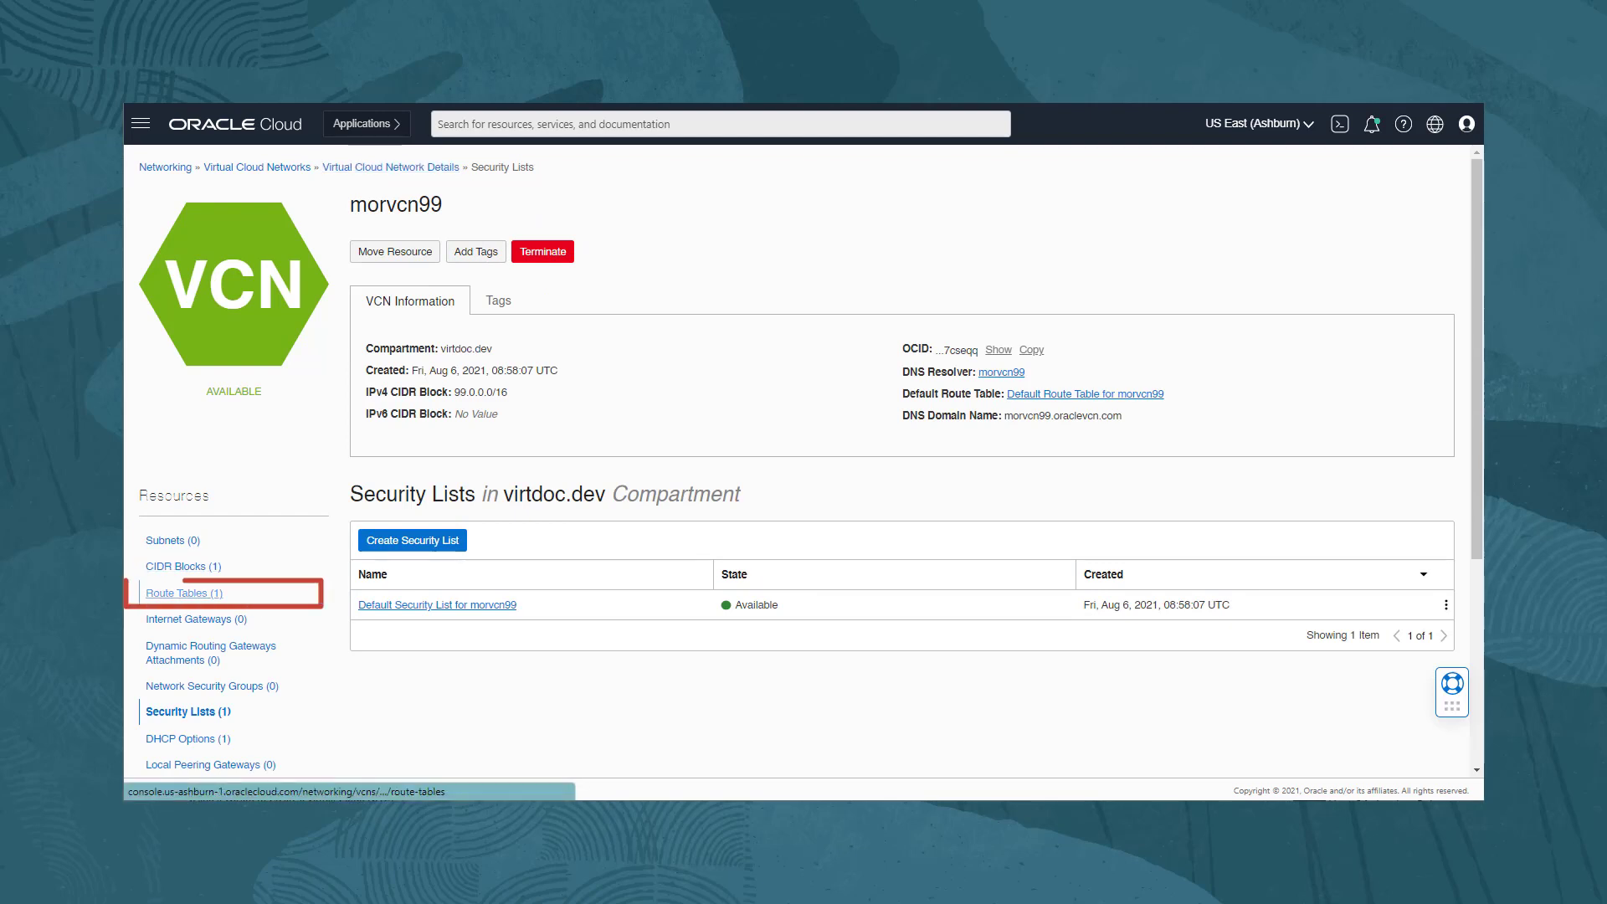
Inspect the route rules in the default route table for morvcn99, and return to the VCN's details
click(185, 593)
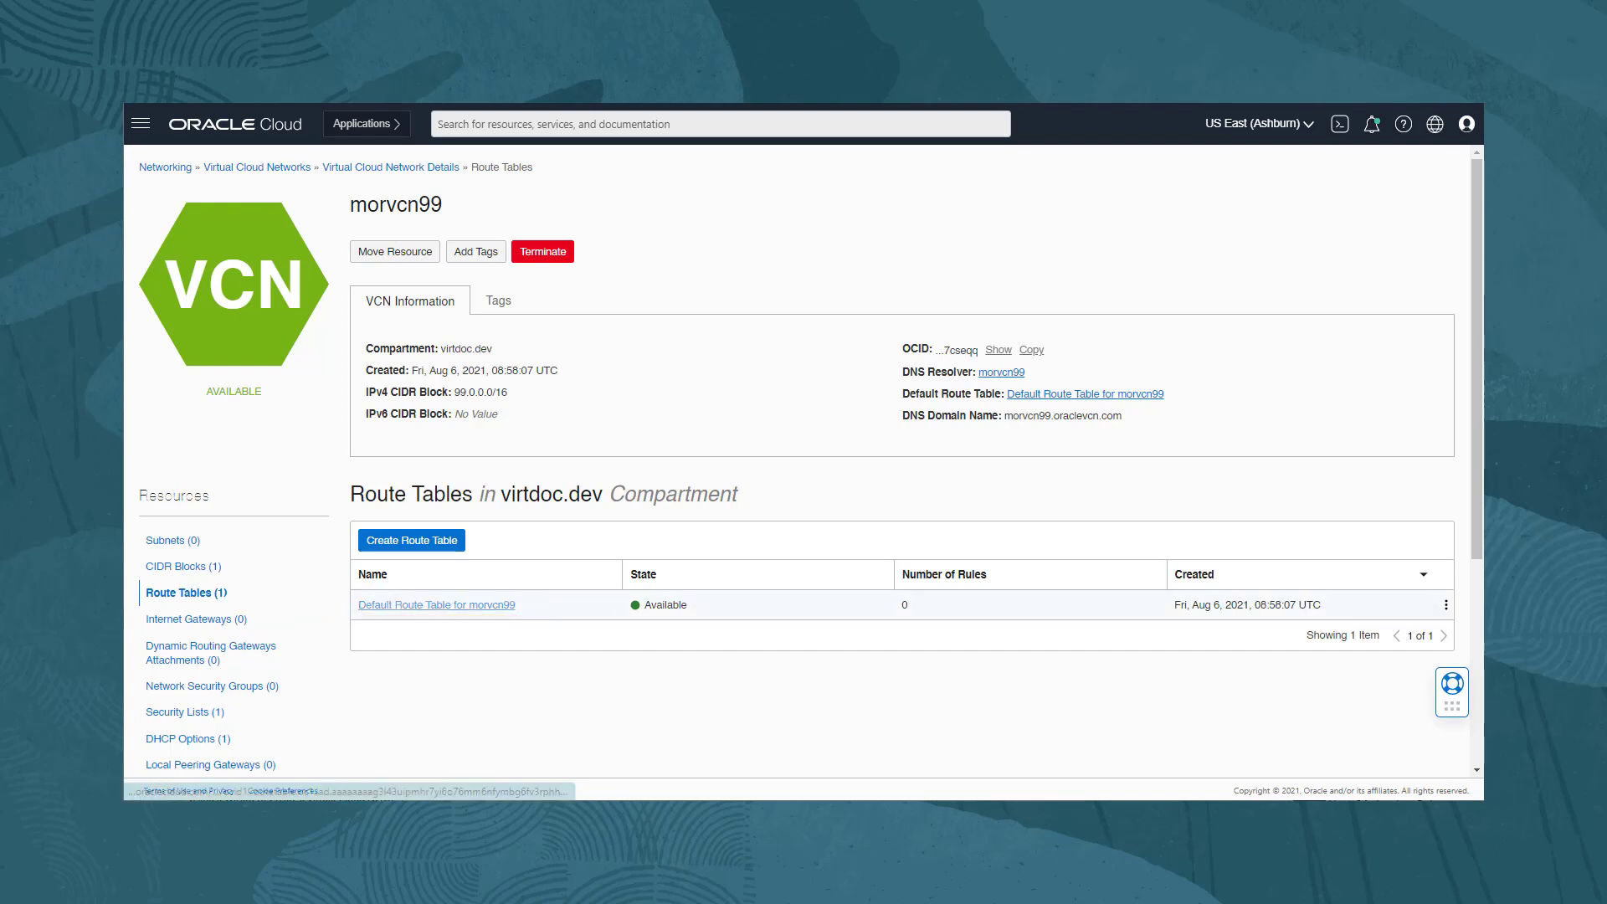
click(436, 605)
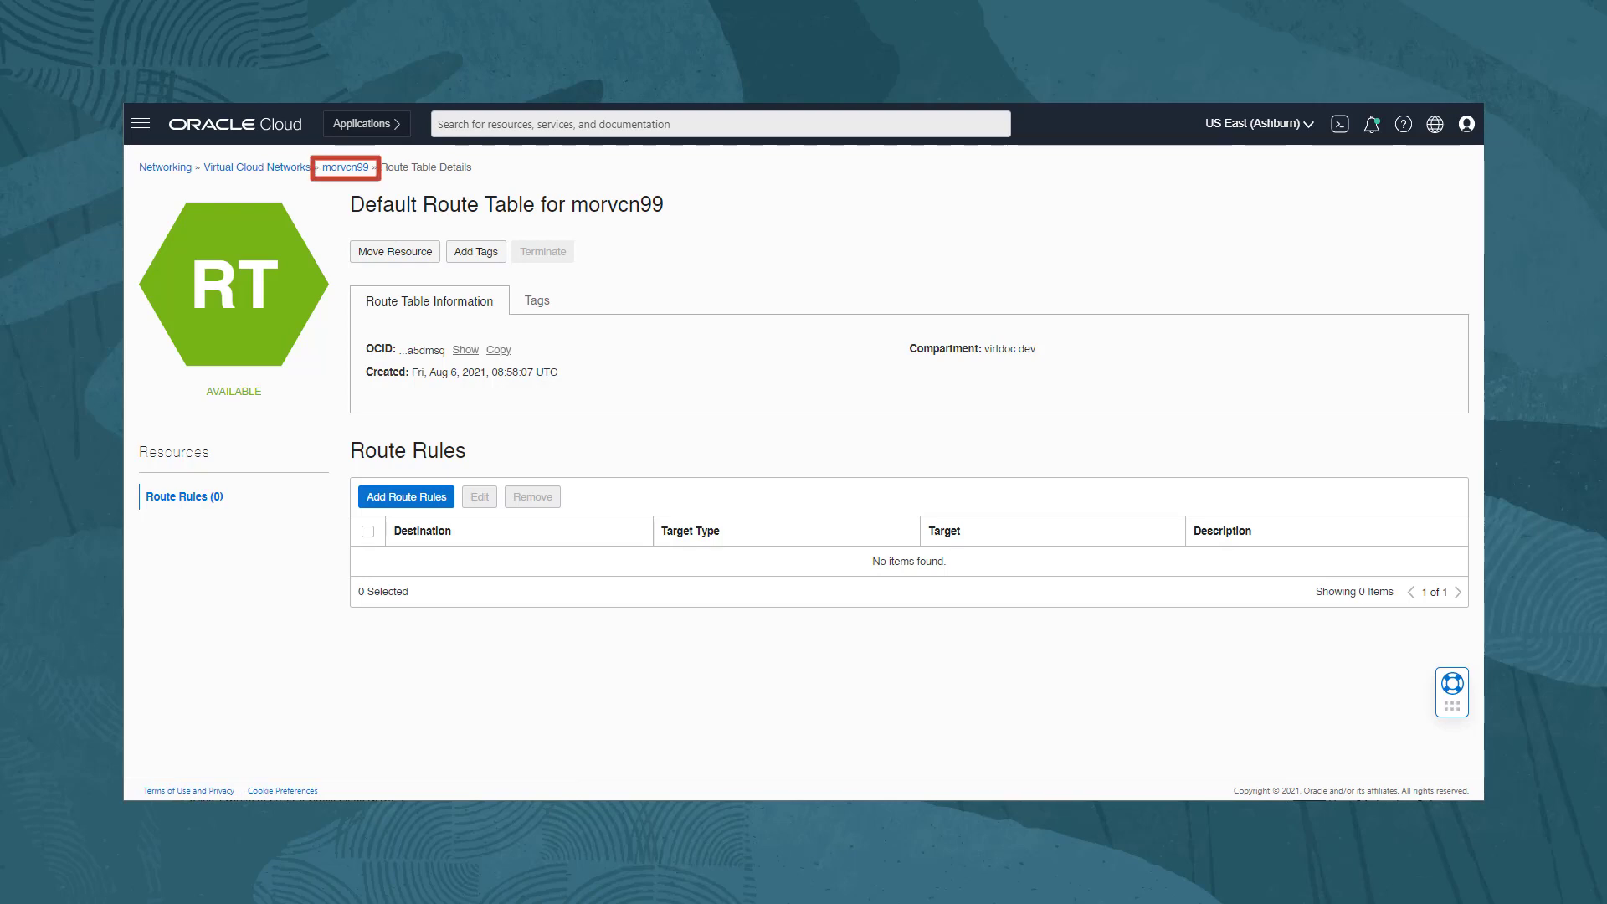
click(345, 166)
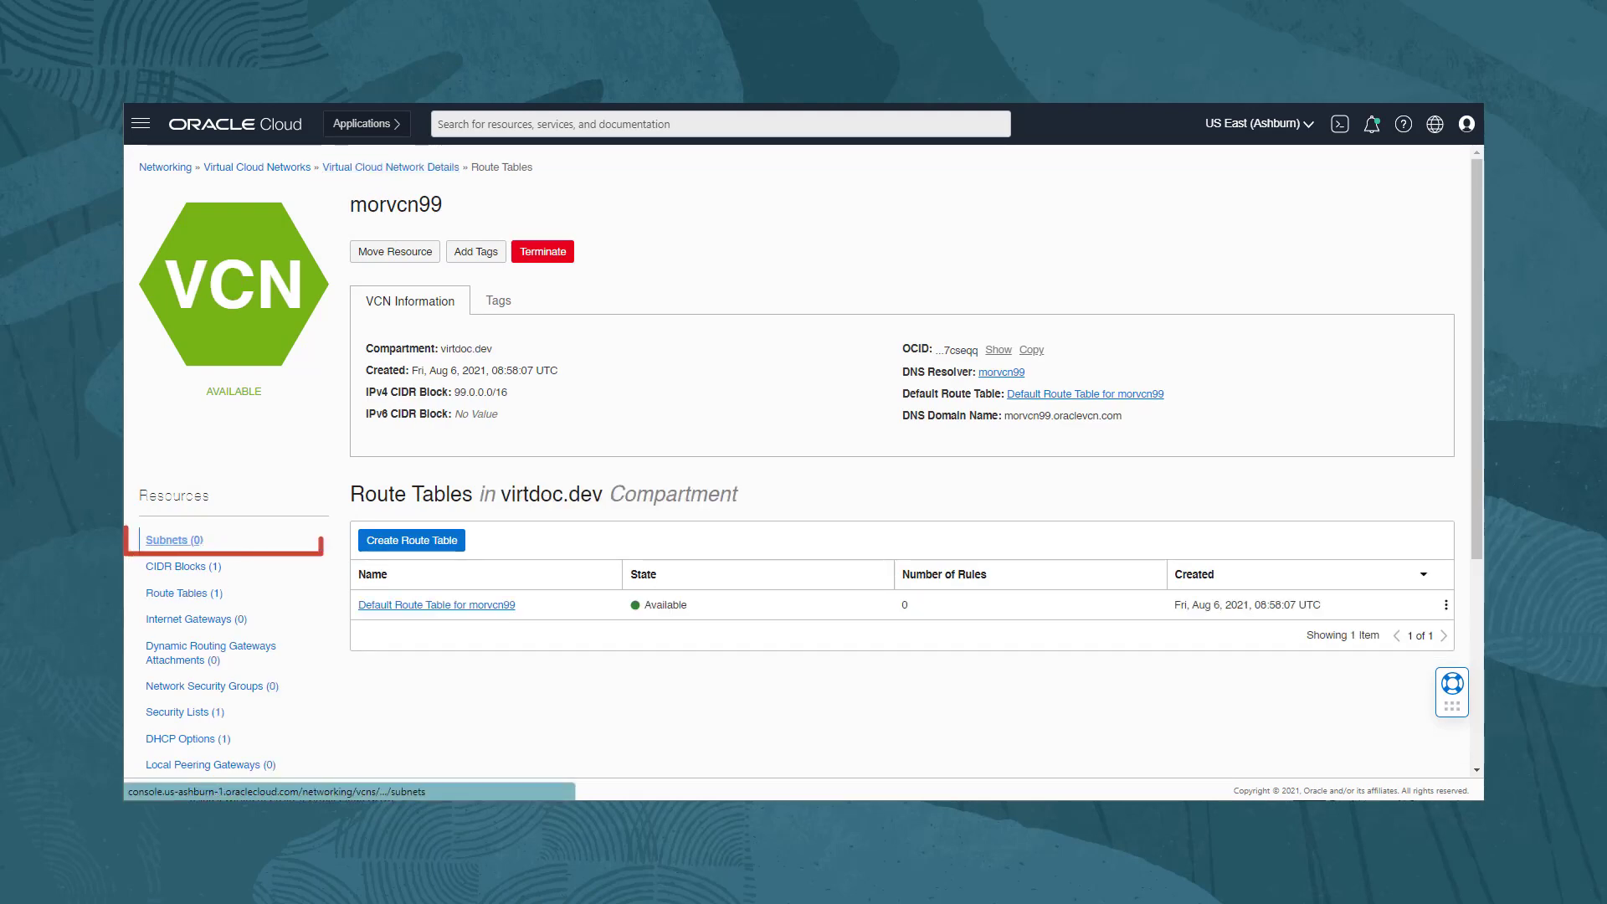
Start a subnet named morvcn99-sub01, specific to availability domain DSdu:US-ASHBURN-AD-2, with CIDR block 99.0.2.0/24
click(174, 540)
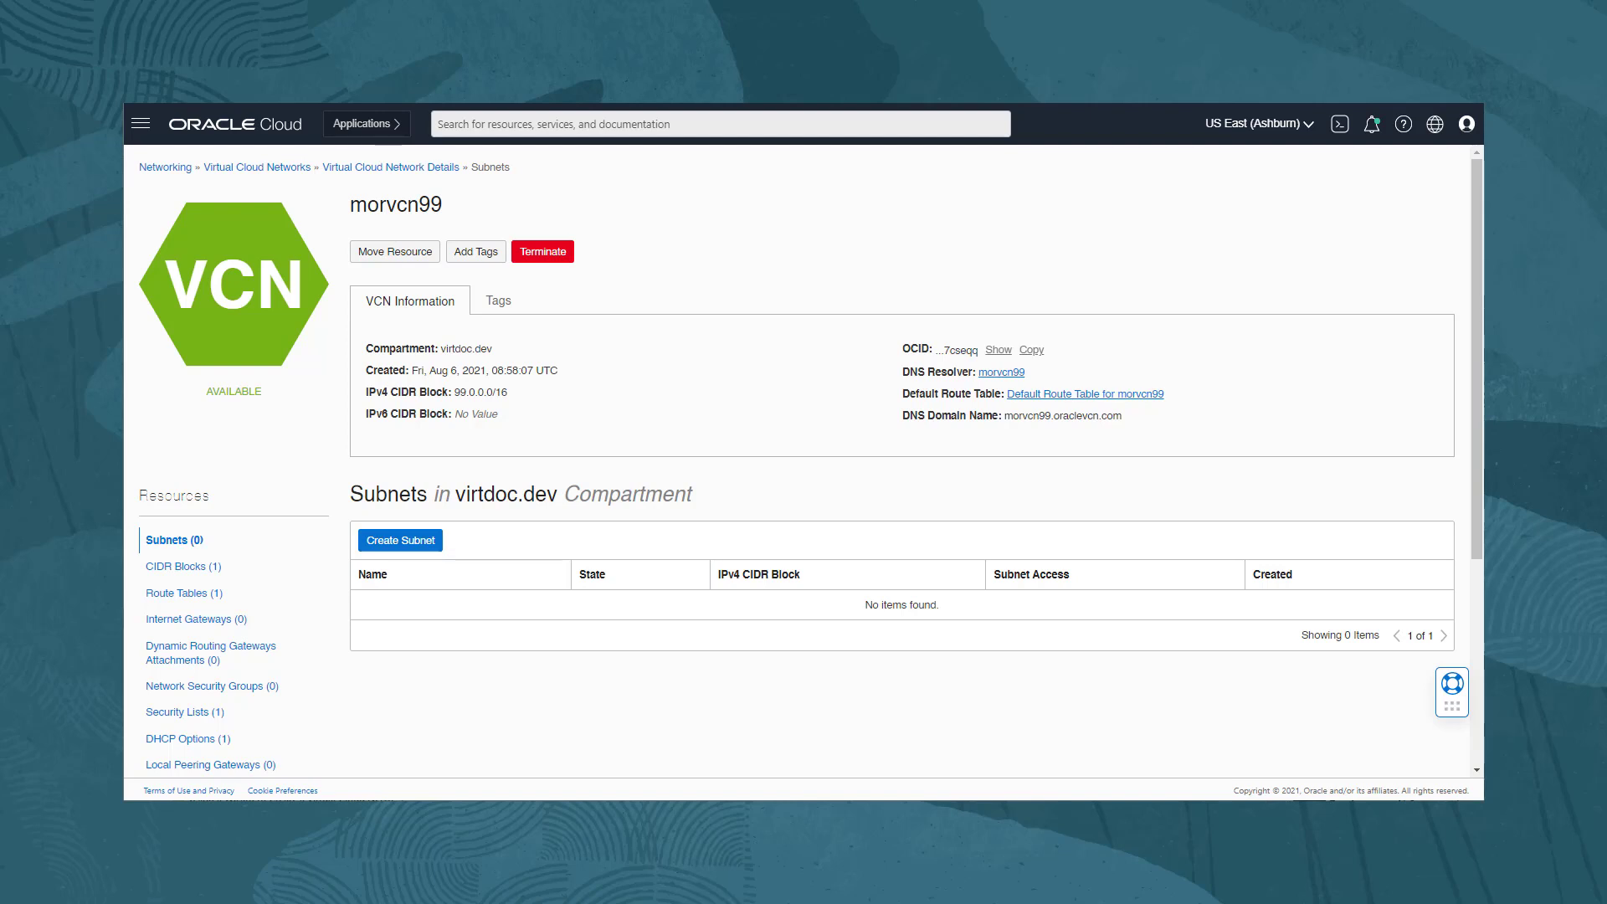
click(400, 541)
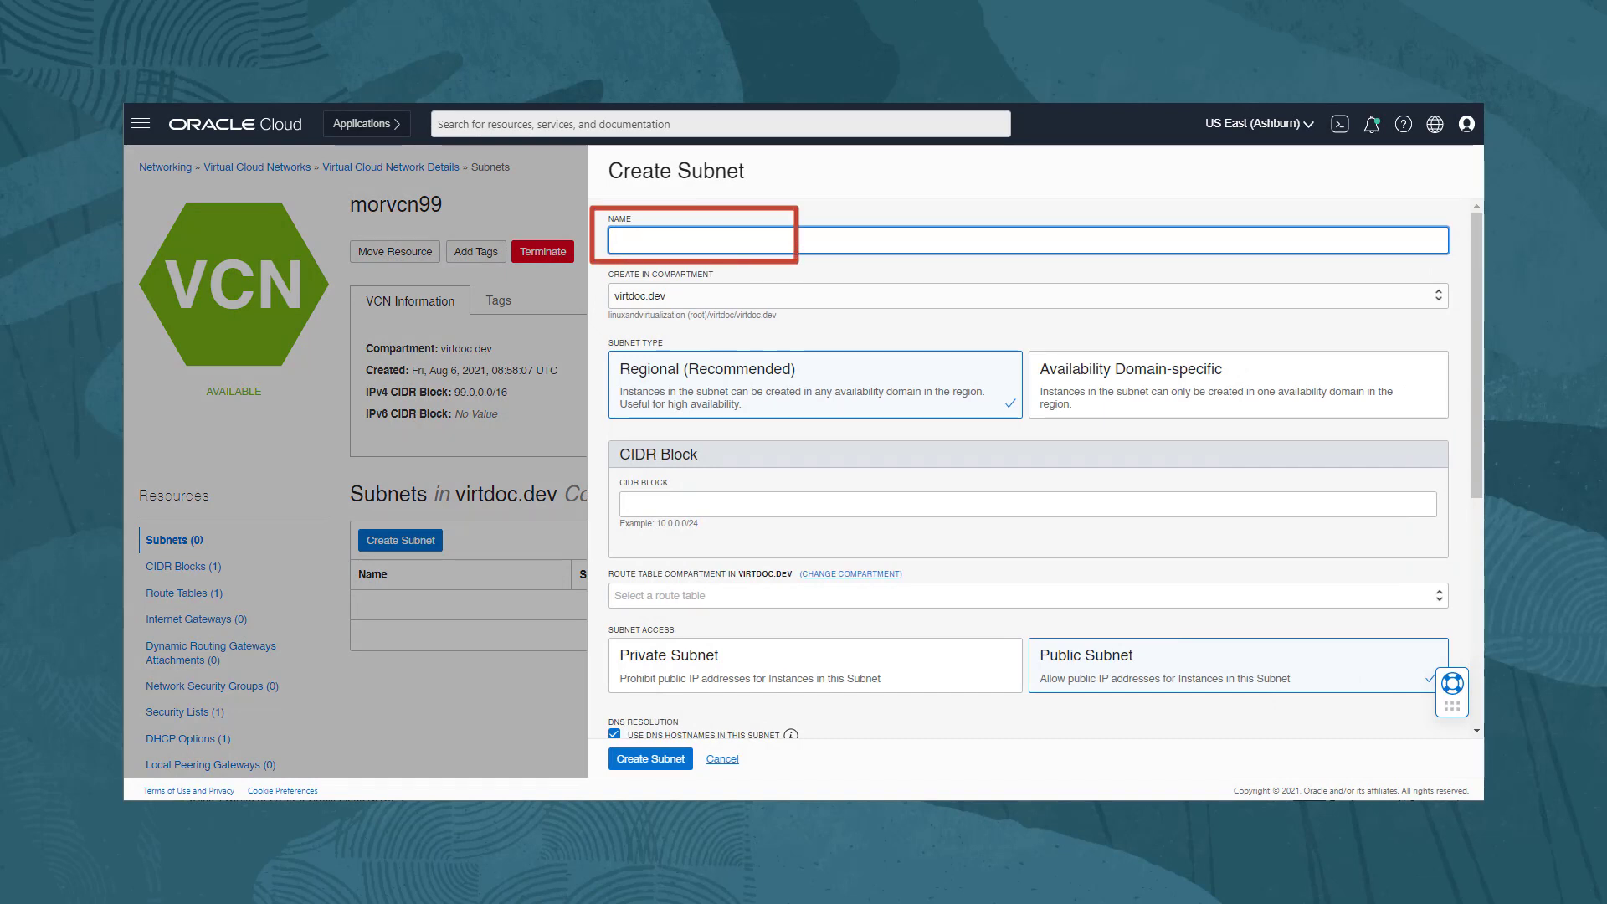
text(morvcn99-sub01)
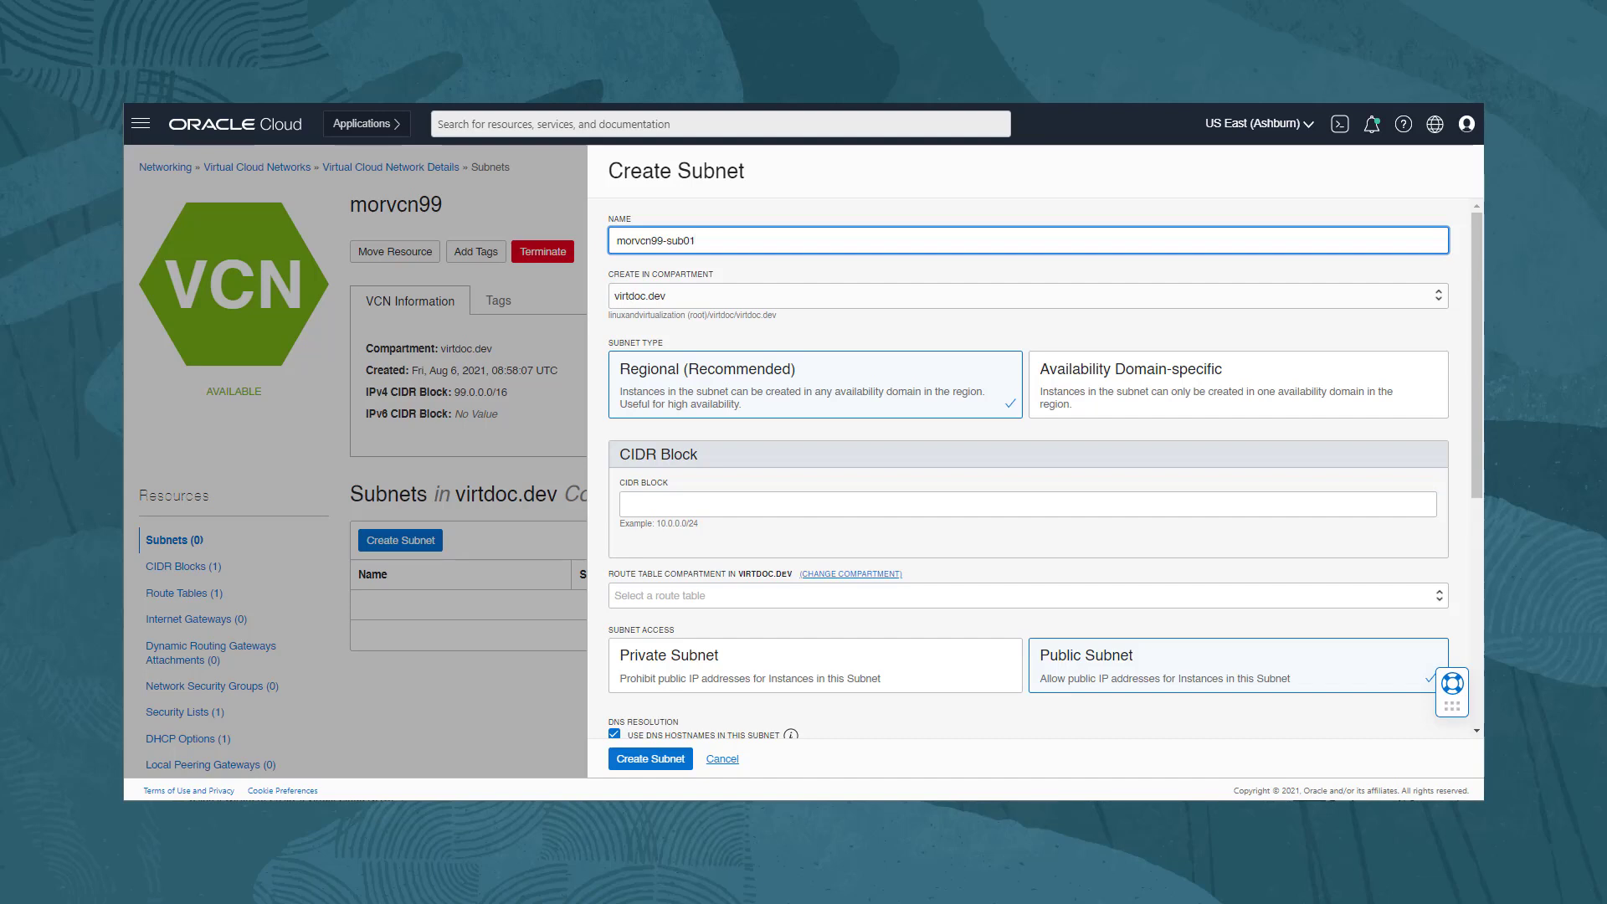
click(1239, 385)
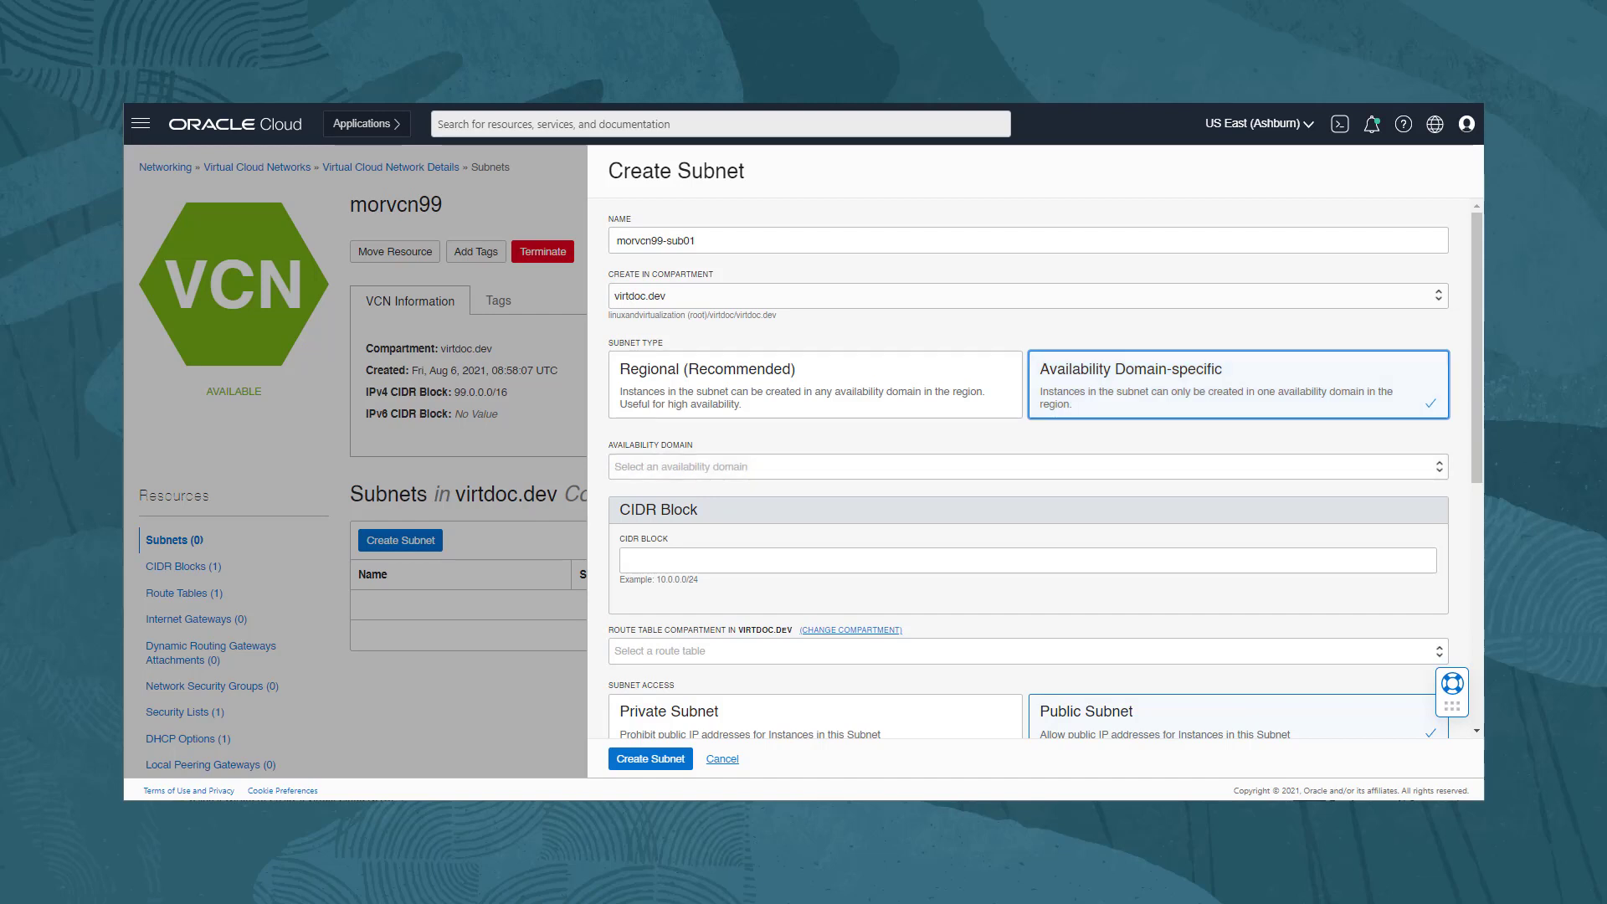
click(1028, 467)
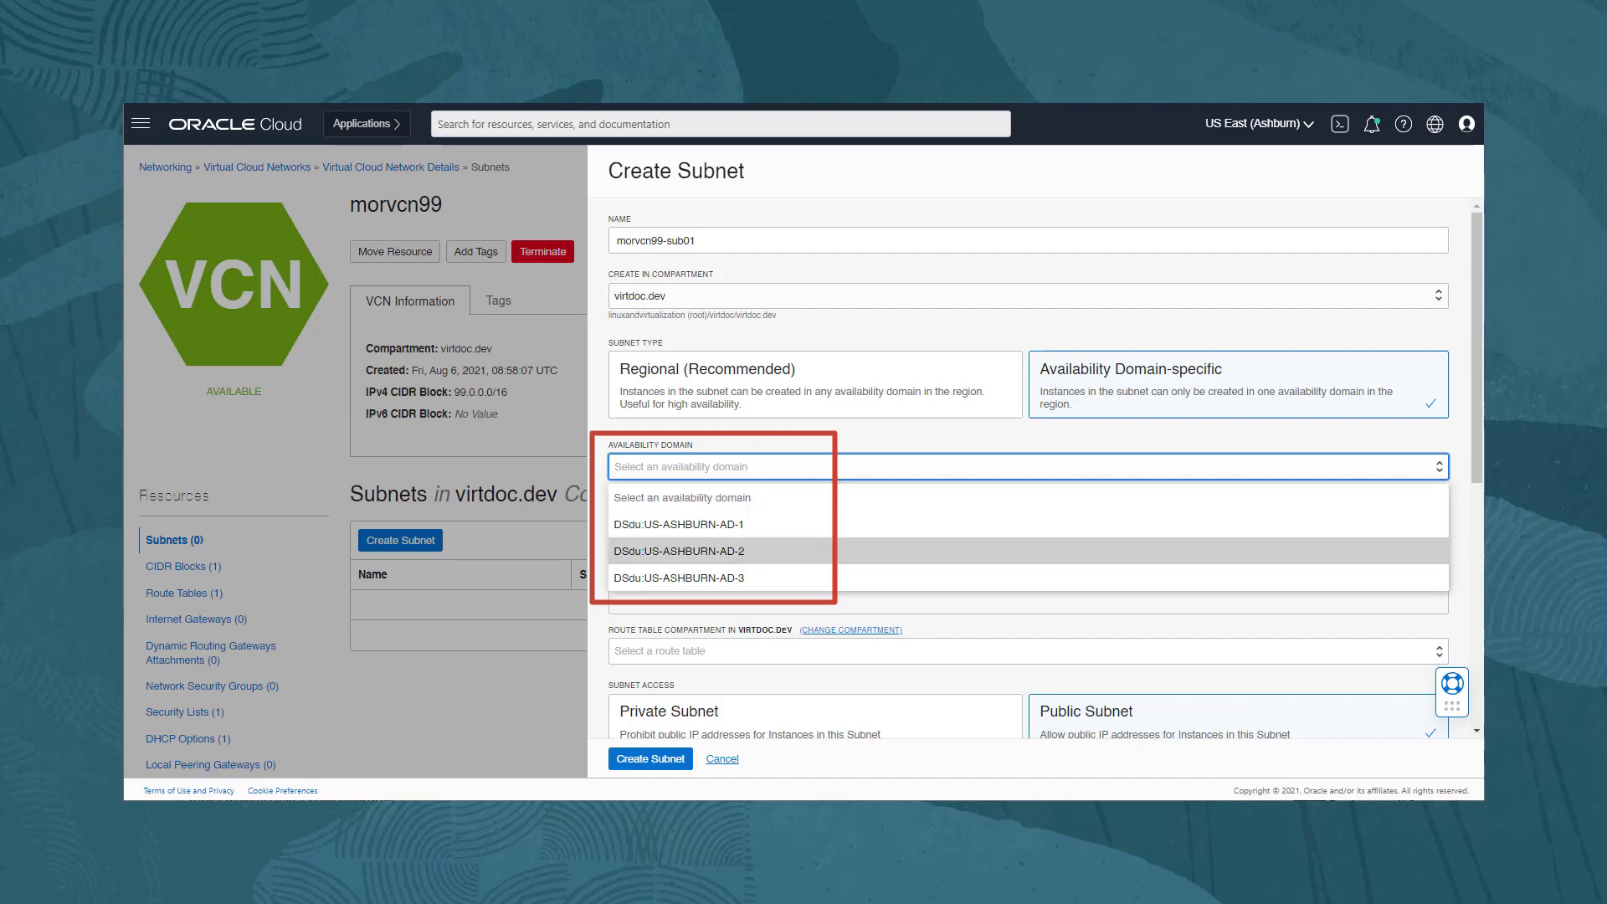
click(679, 552)
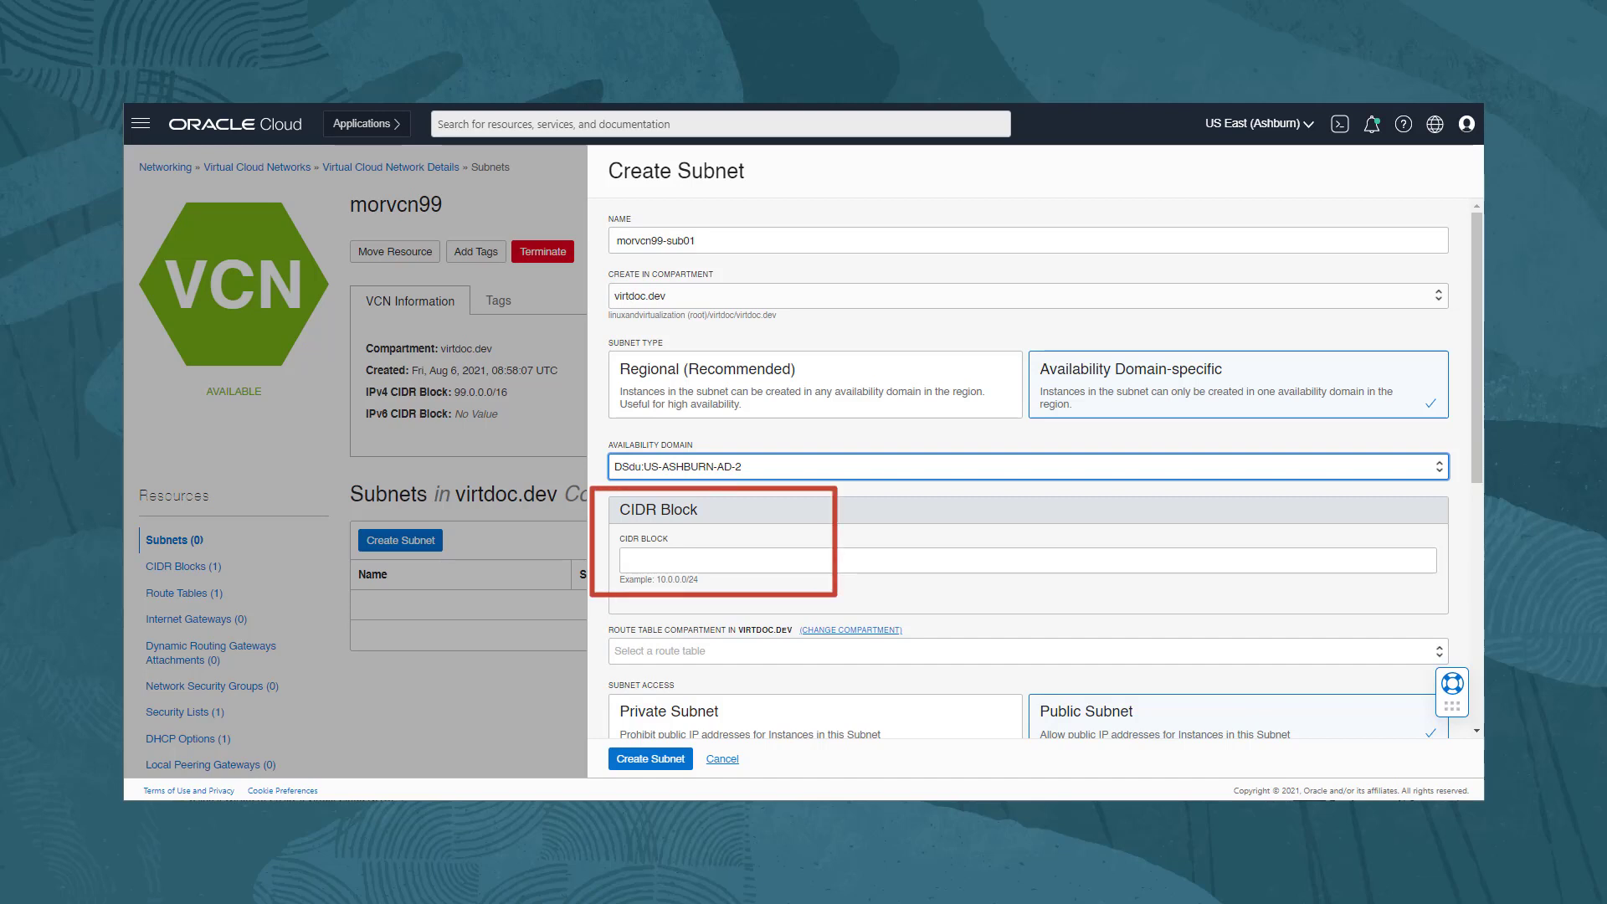
click(629, 560)
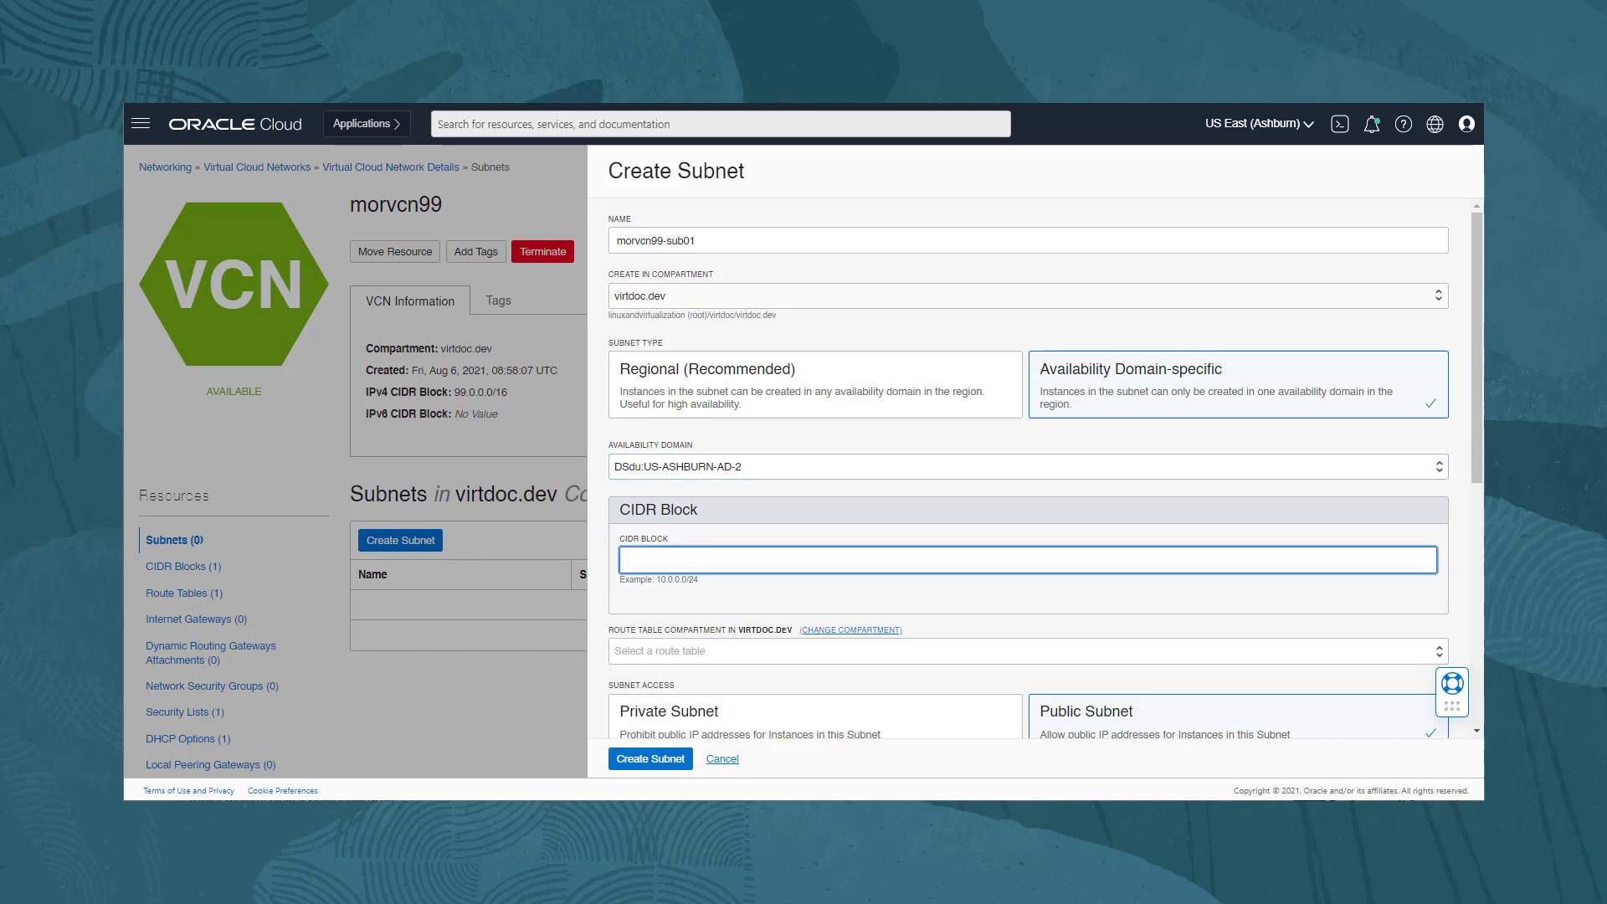
text(99.0.2.0/24)
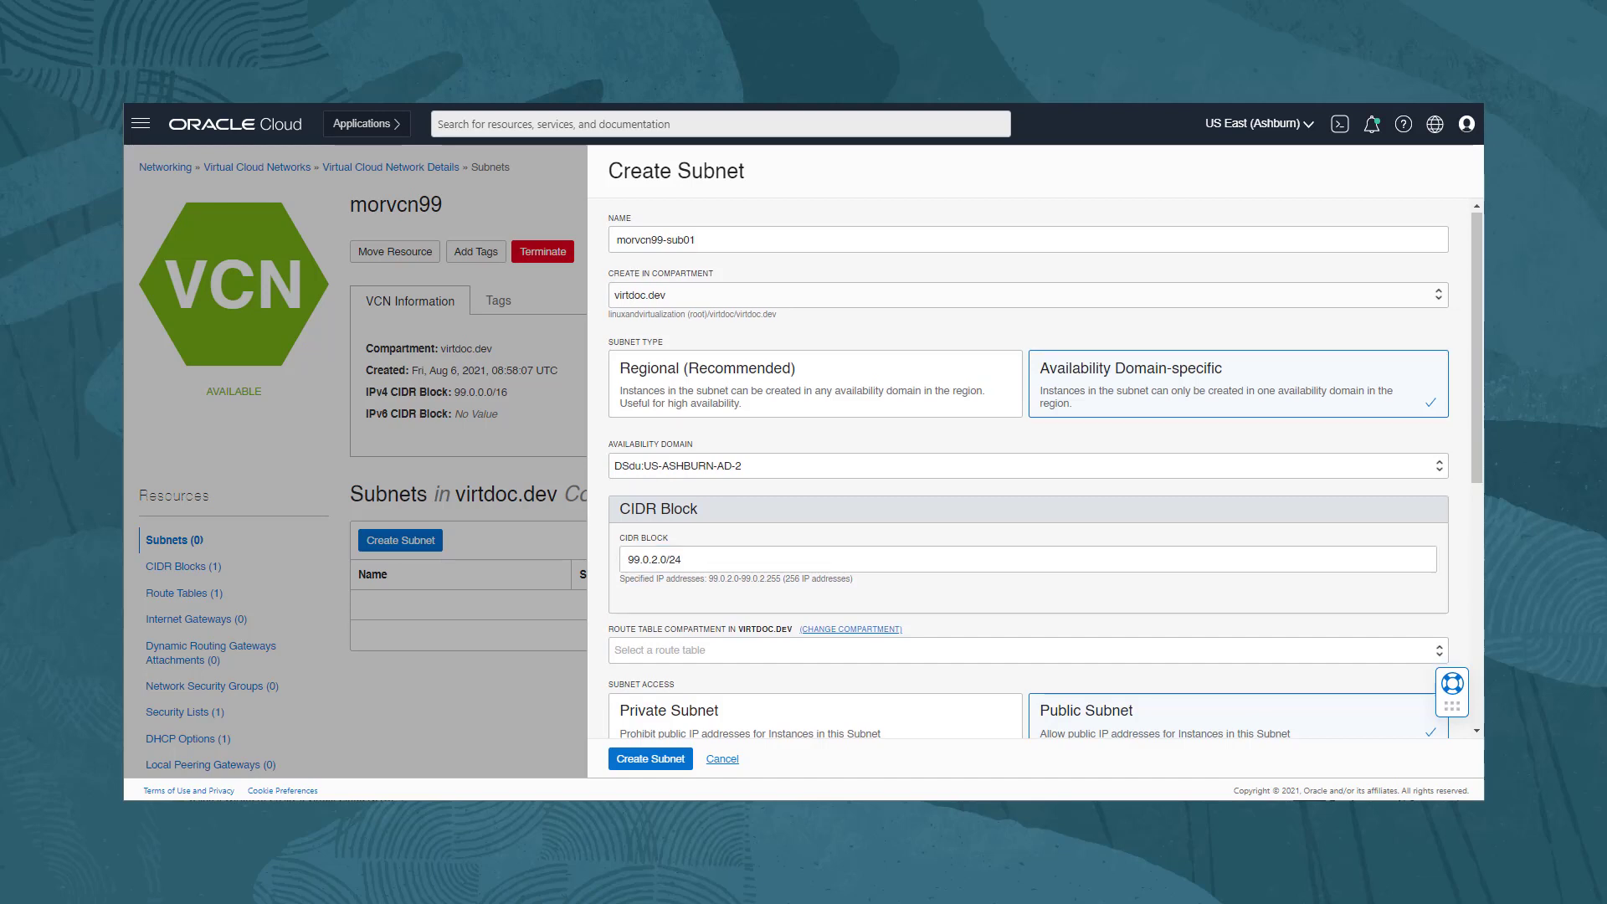
Assign the Default Route Table for morvcn99 to the new subnet and set its access to Private Subnet
scroll(1028, 469, down, 4)
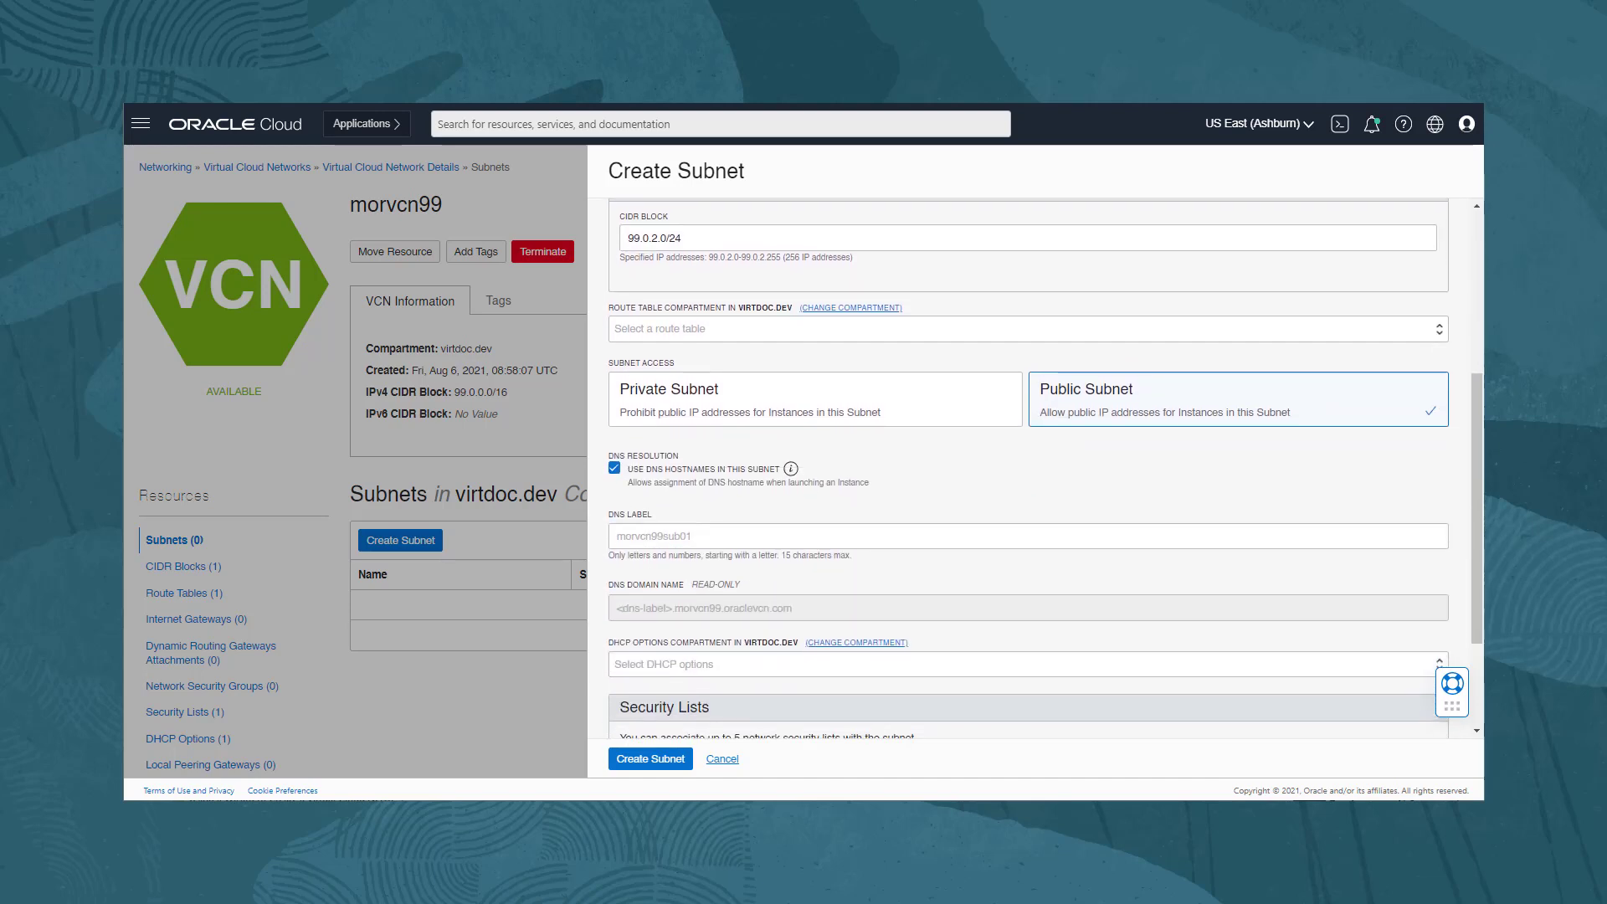
click(1028, 329)
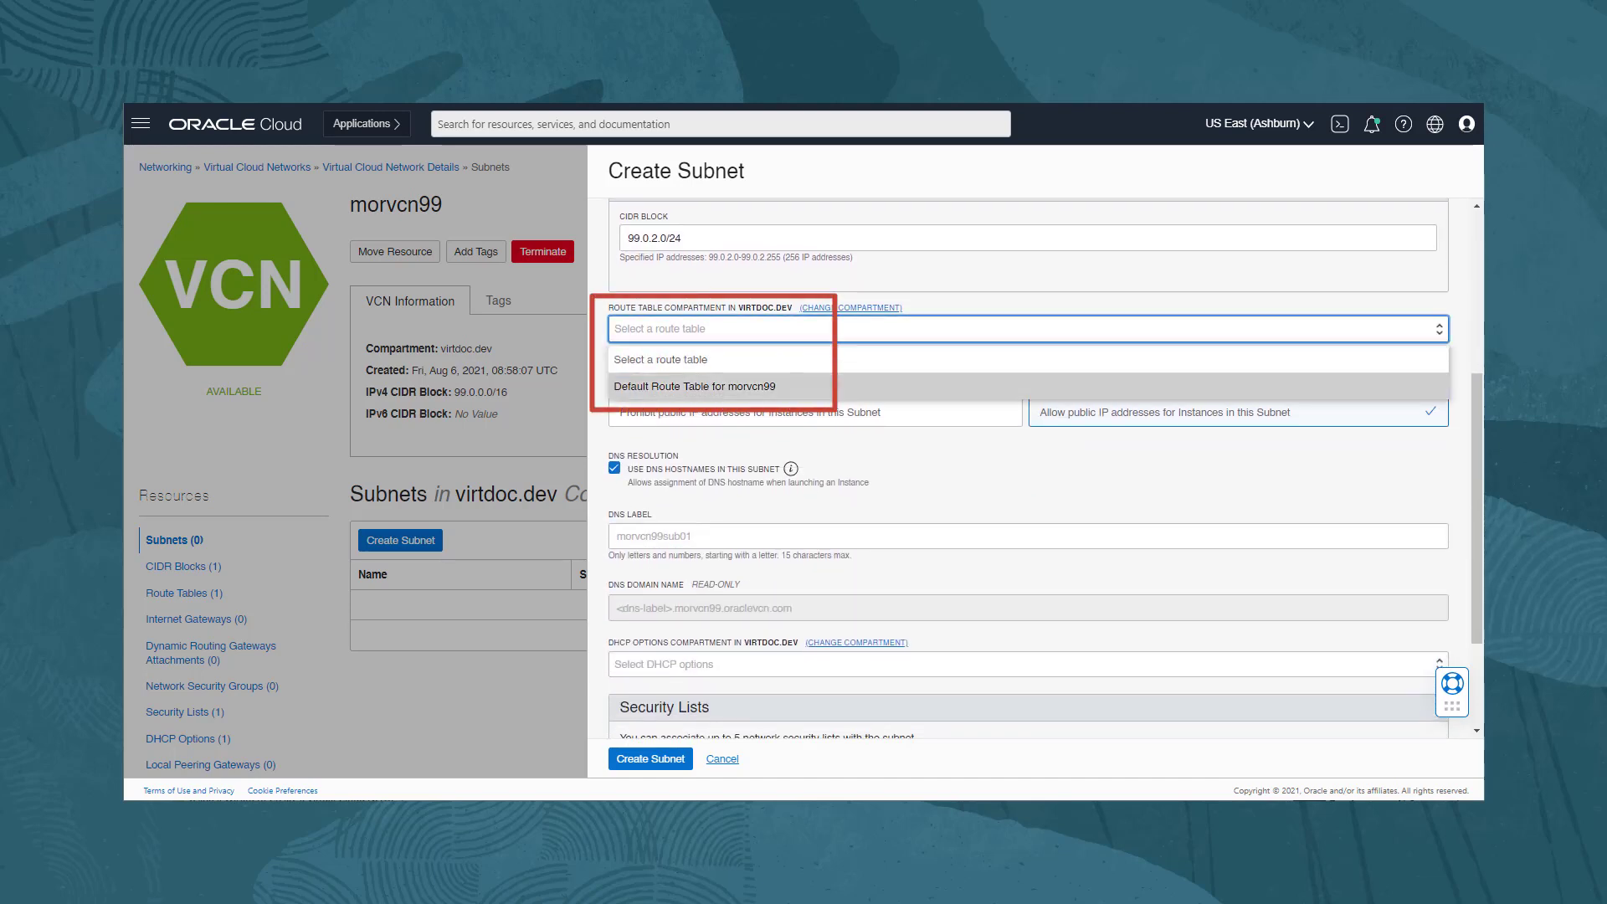
click(695, 387)
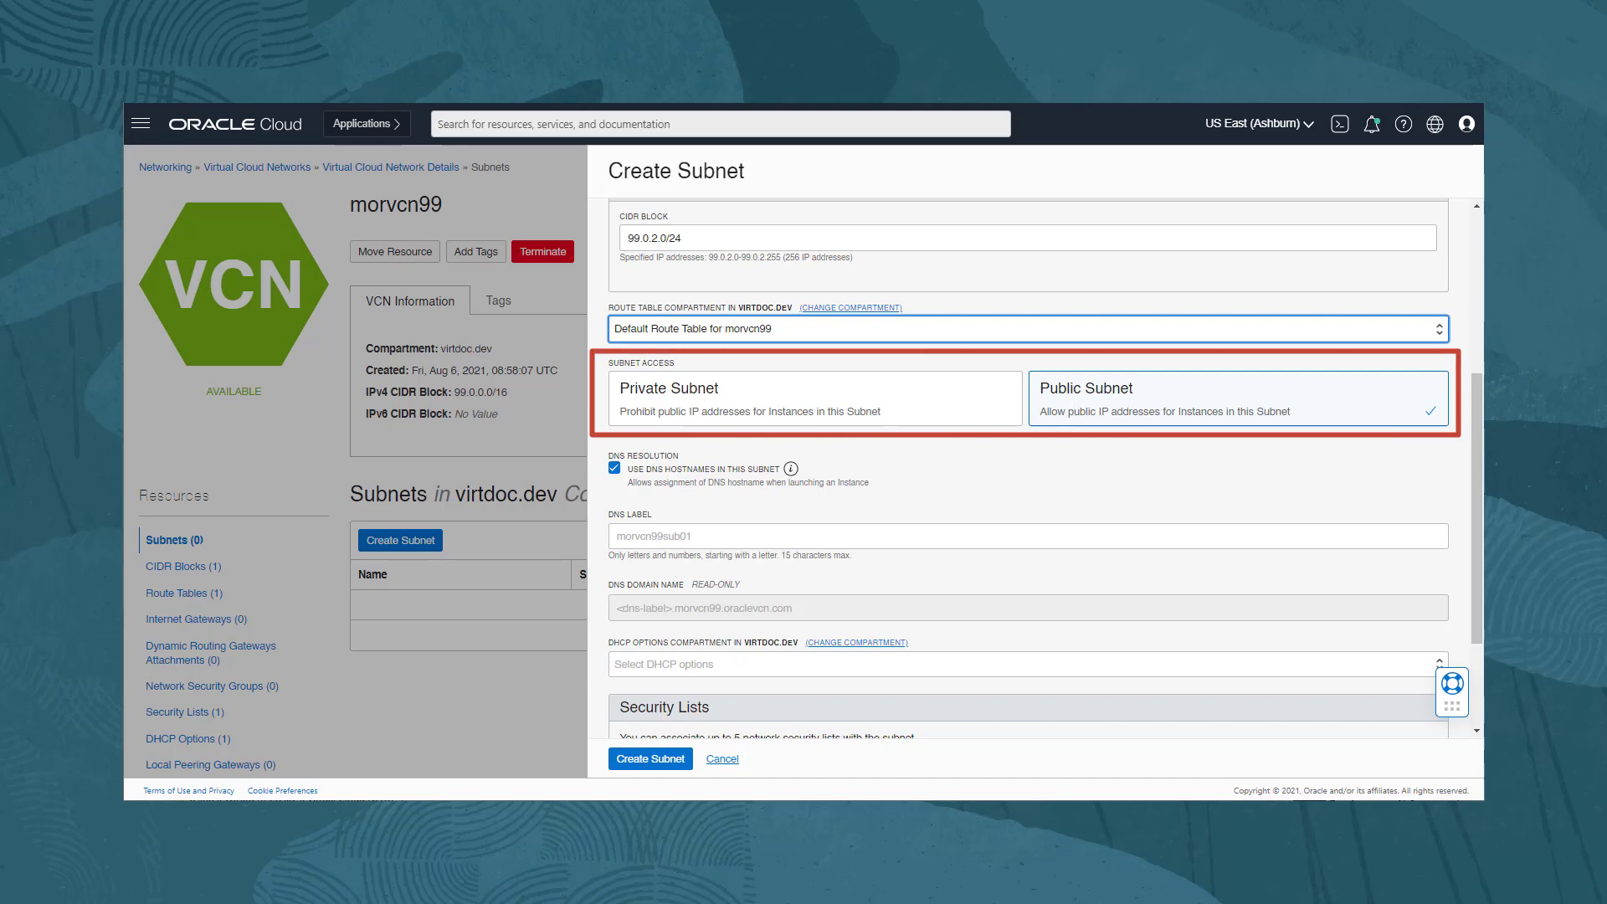
click(815, 399)
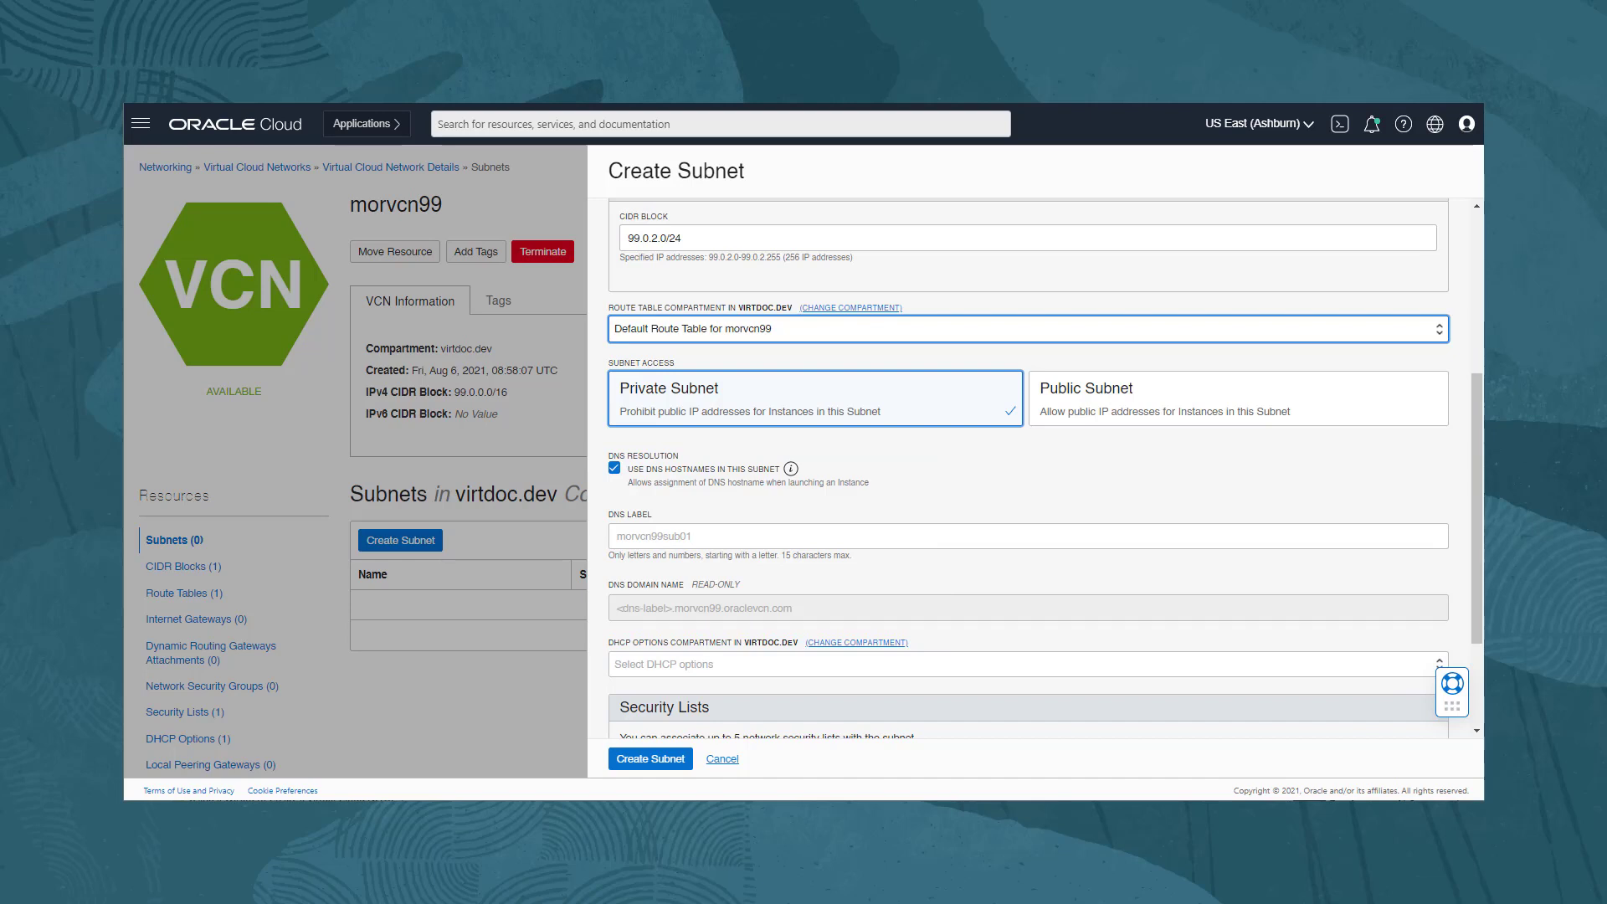
Assign the default DHCP options and default security list for morvcn99 to the subnet, and create it
click(1028, 664)
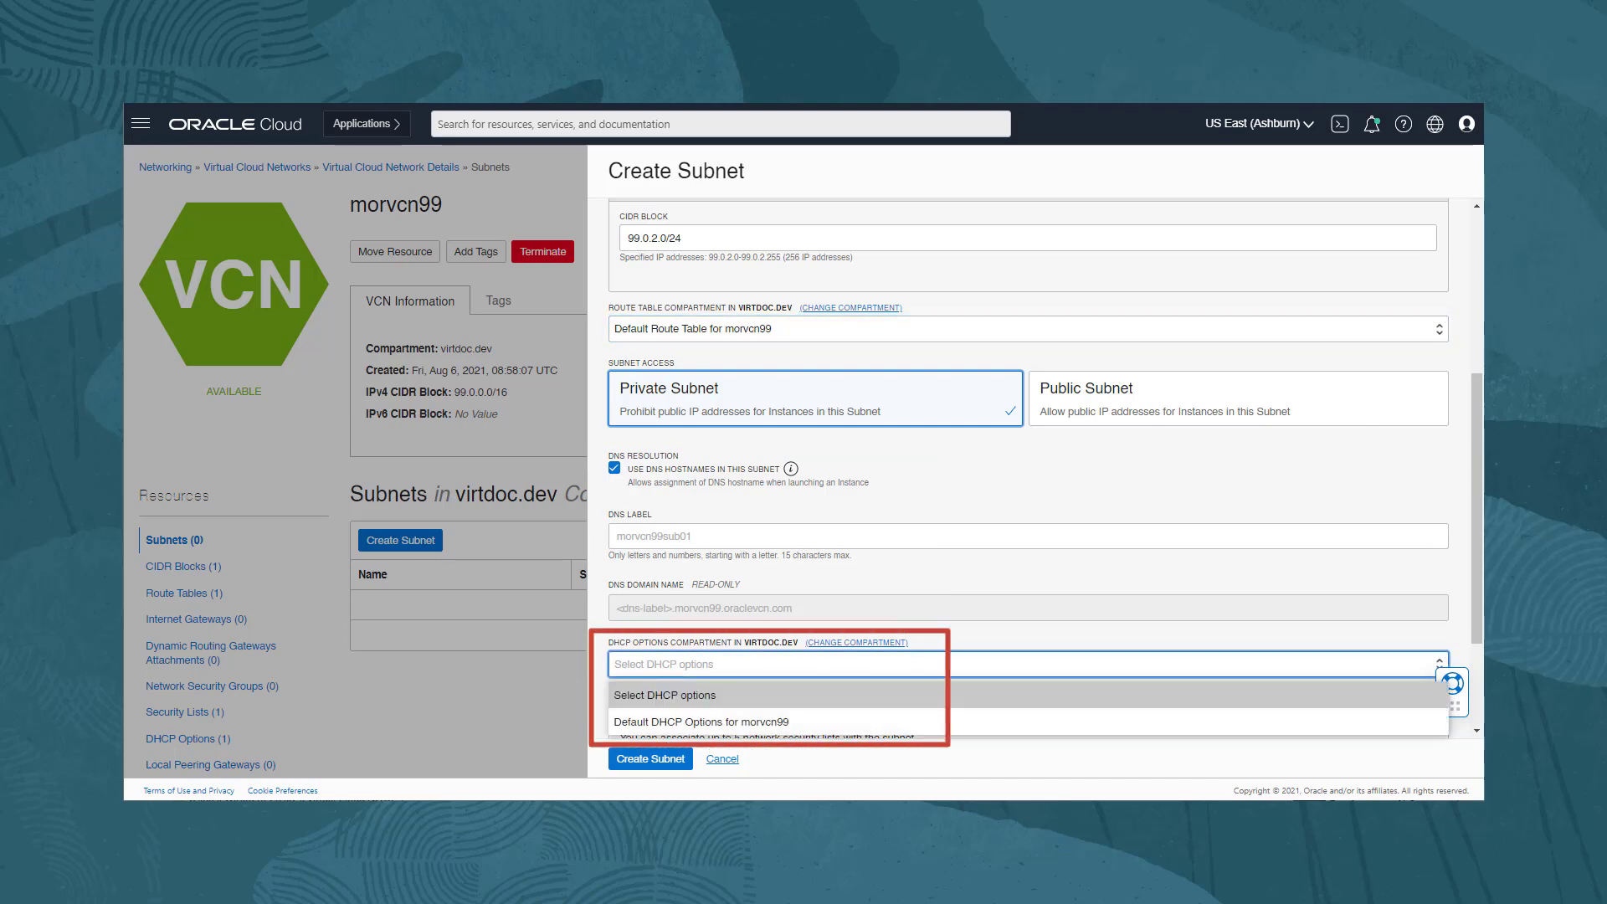
click(701, 722)
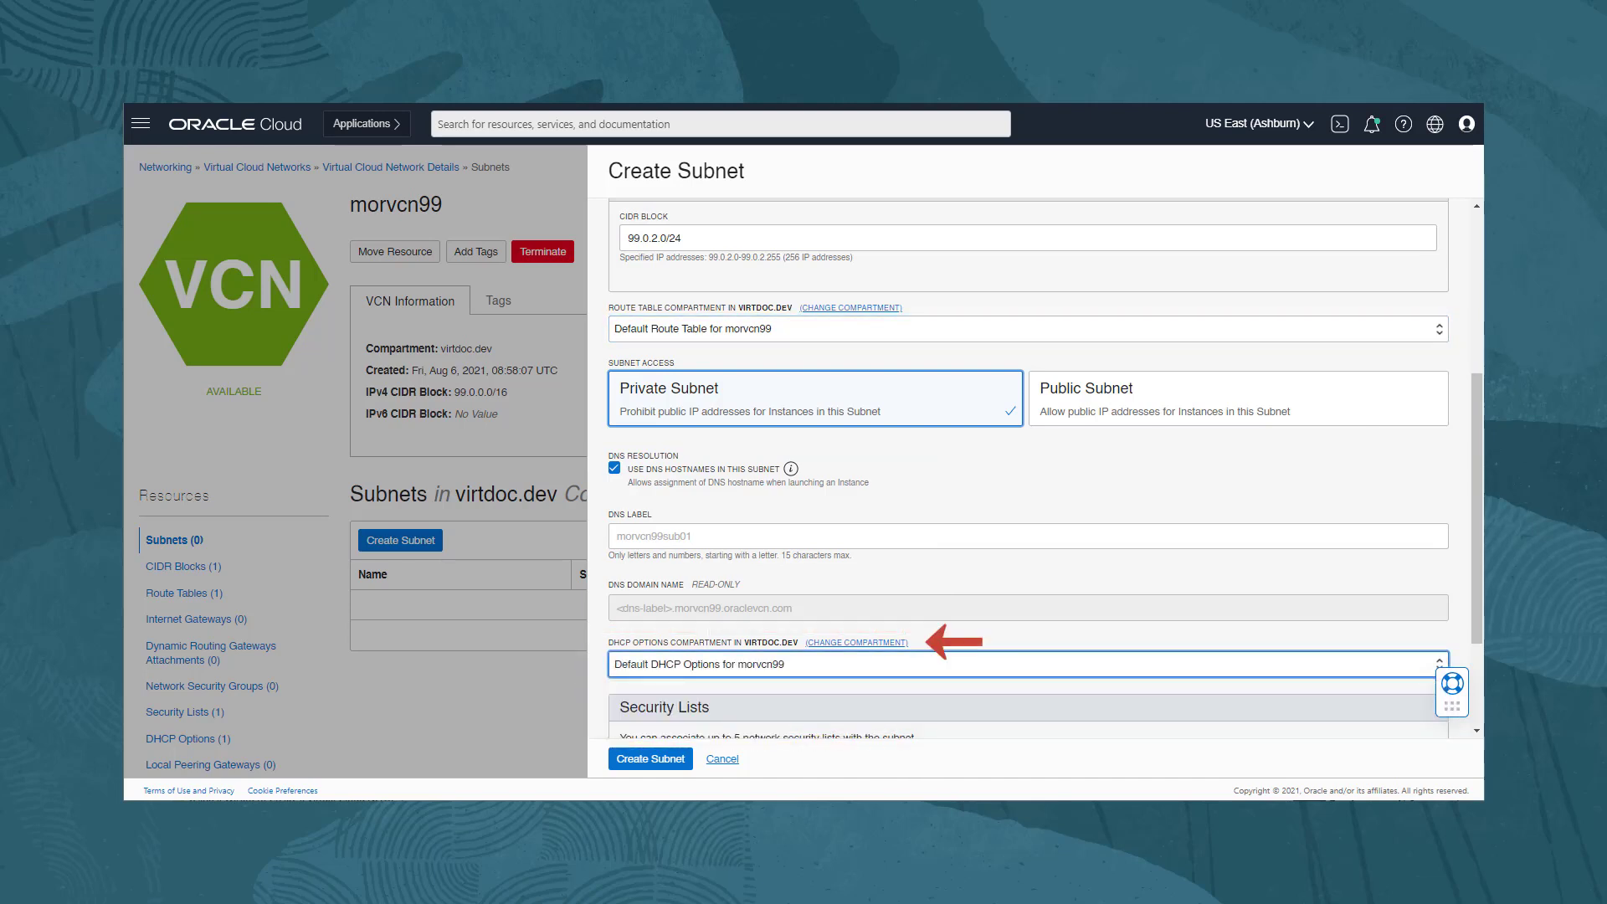
scroll(1045, 469, down, 3)
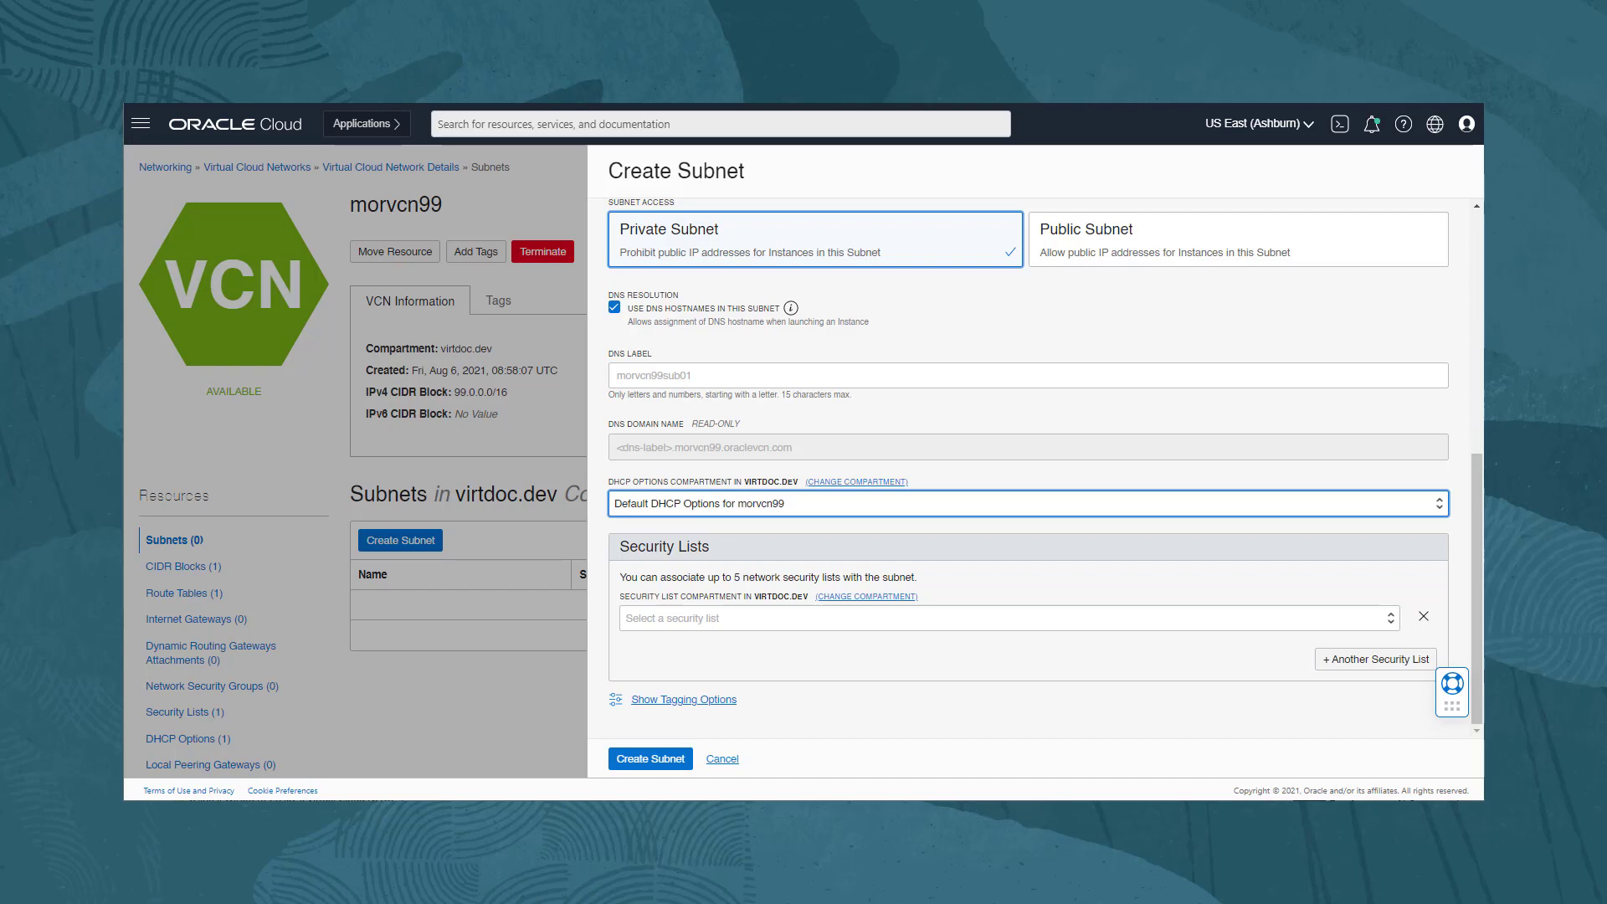
click(1009, 619)
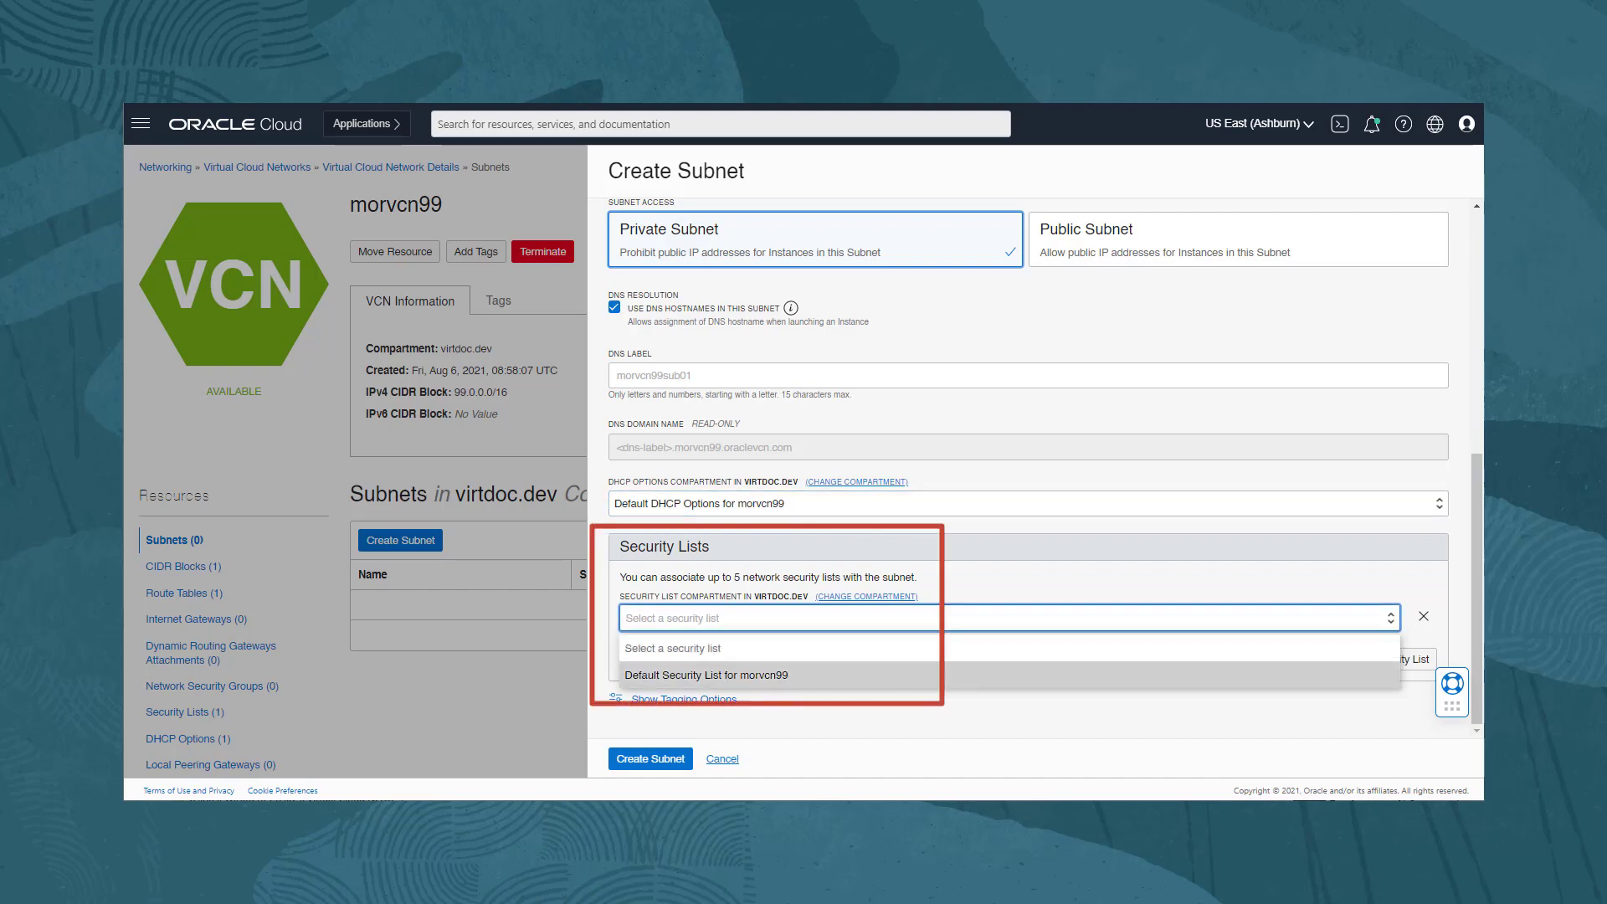
click(706, 676)
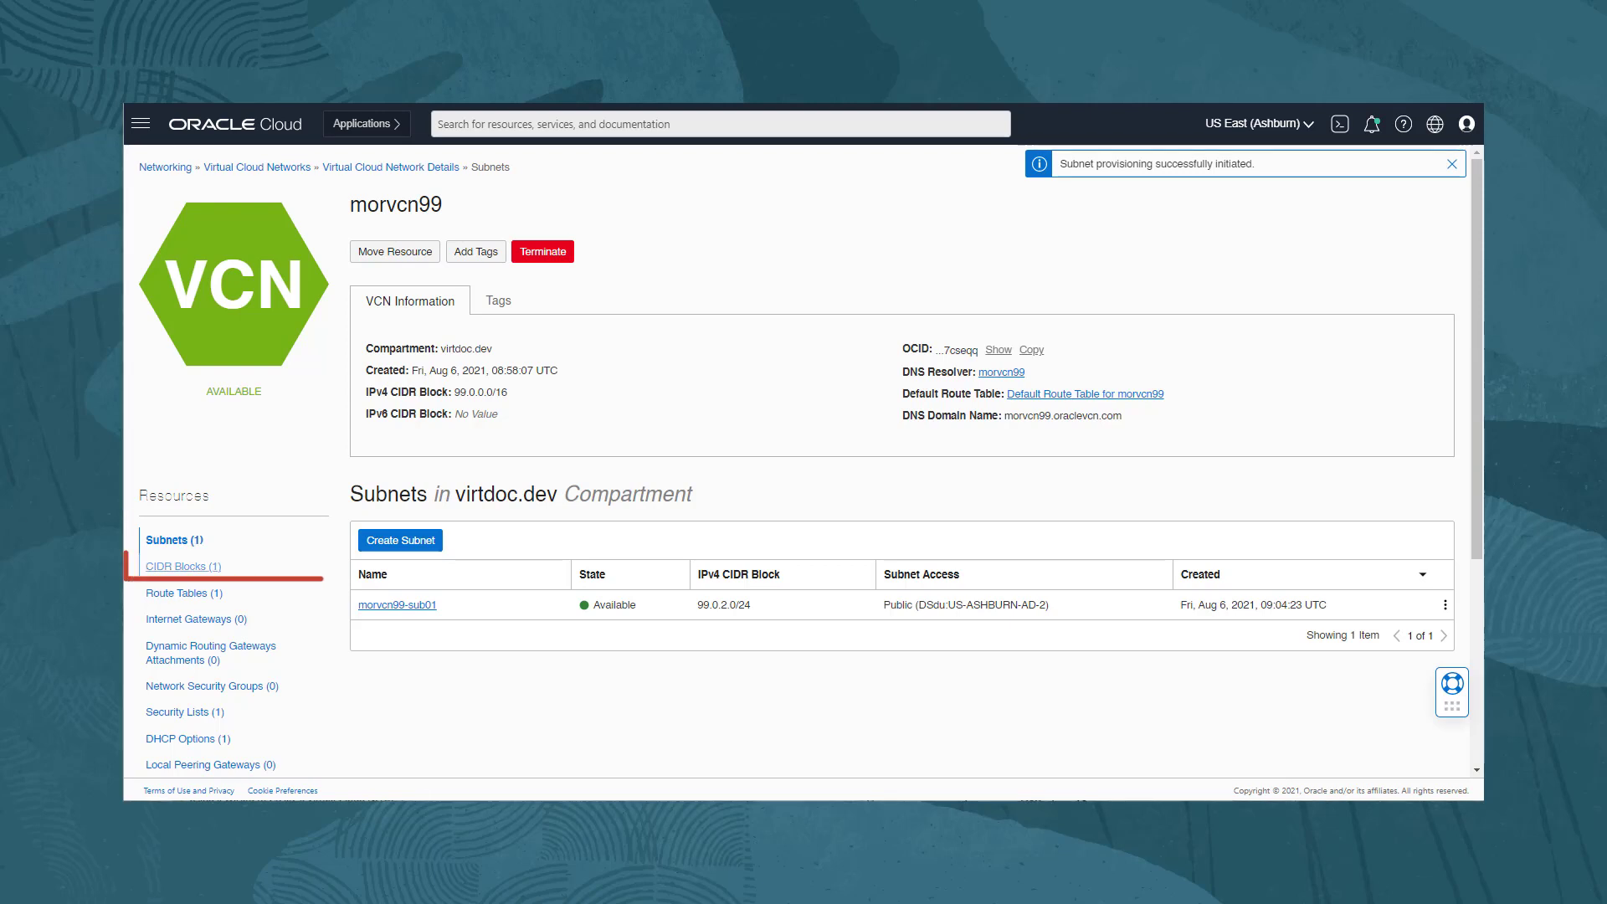
Review the VCN's CIDR blocks with their add and edit options, and the compartment move dialog, cancelling without changes
click(185, 566)
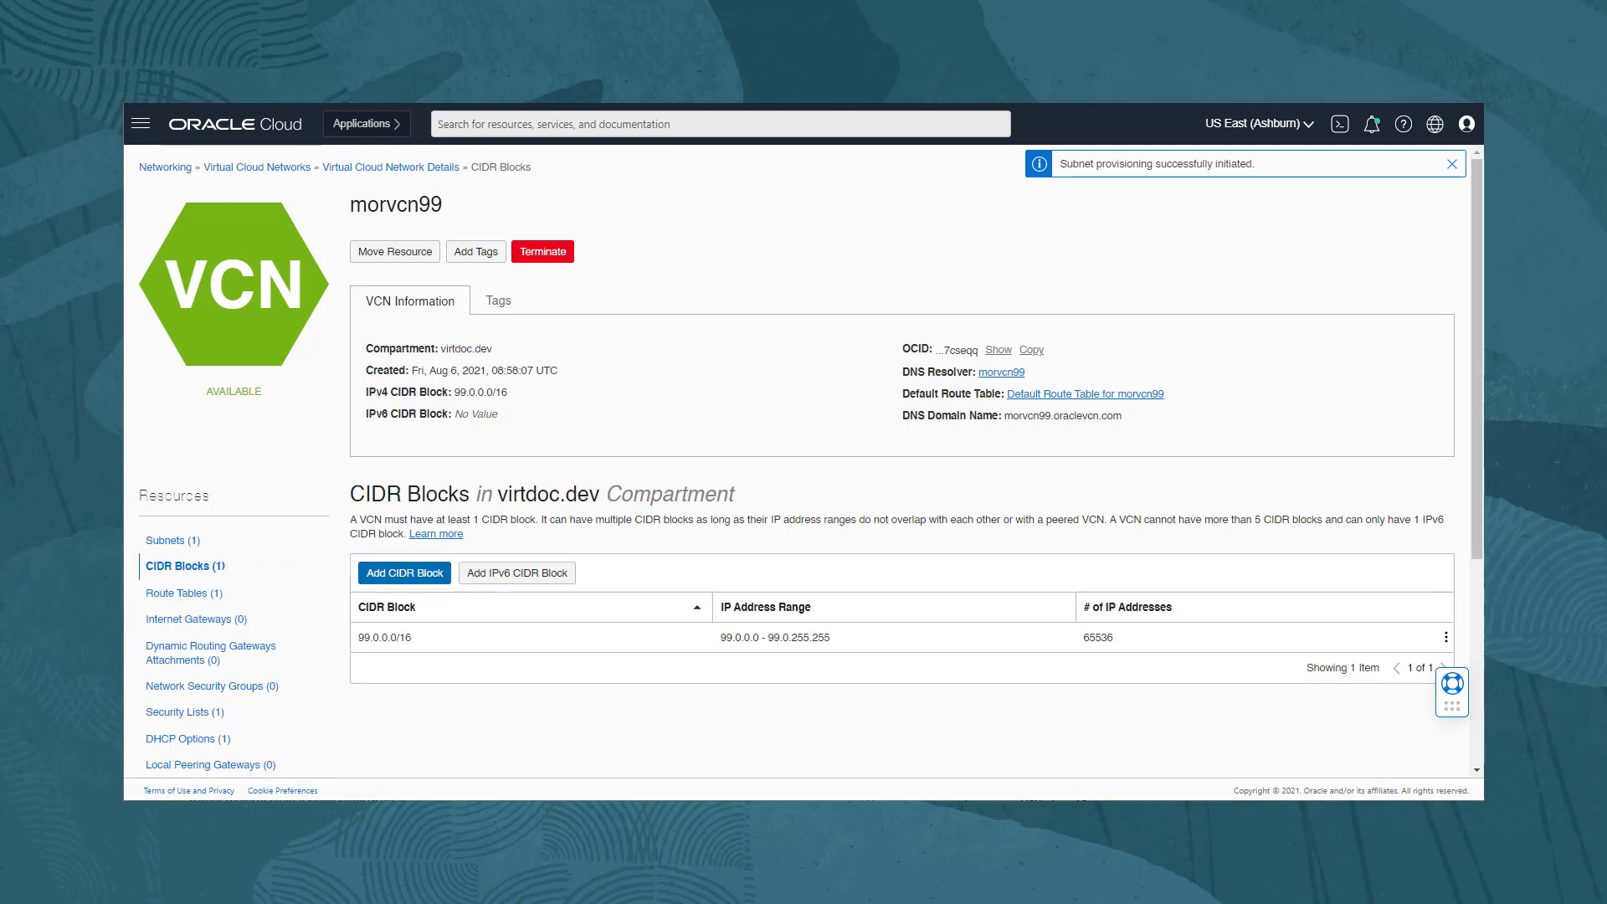
click(405, 574)
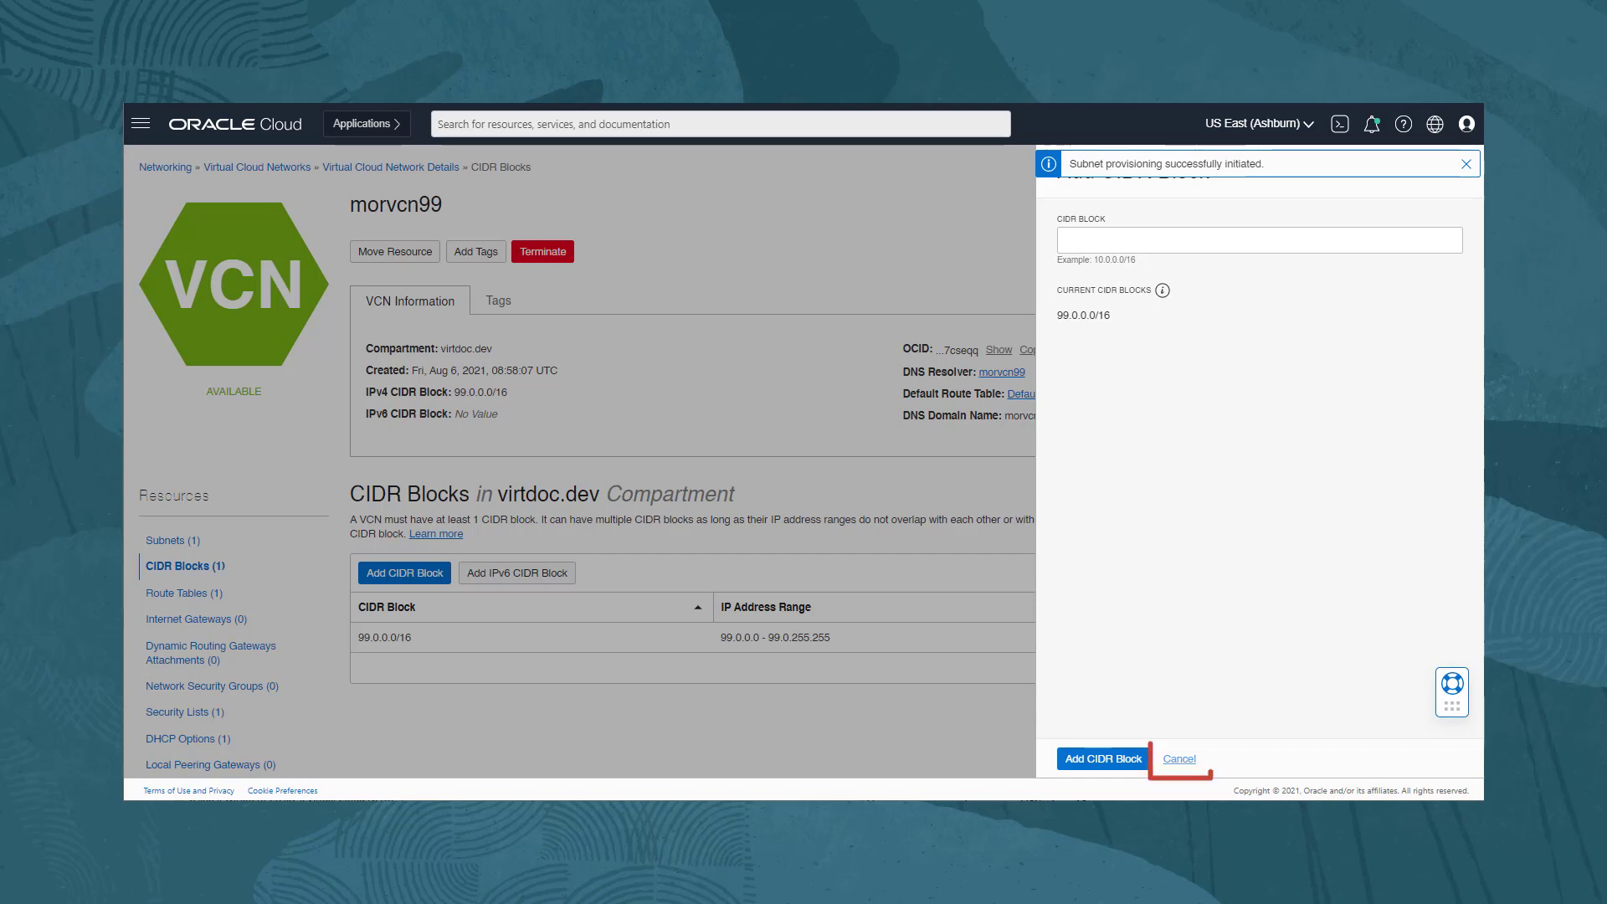
click(1180, 759)
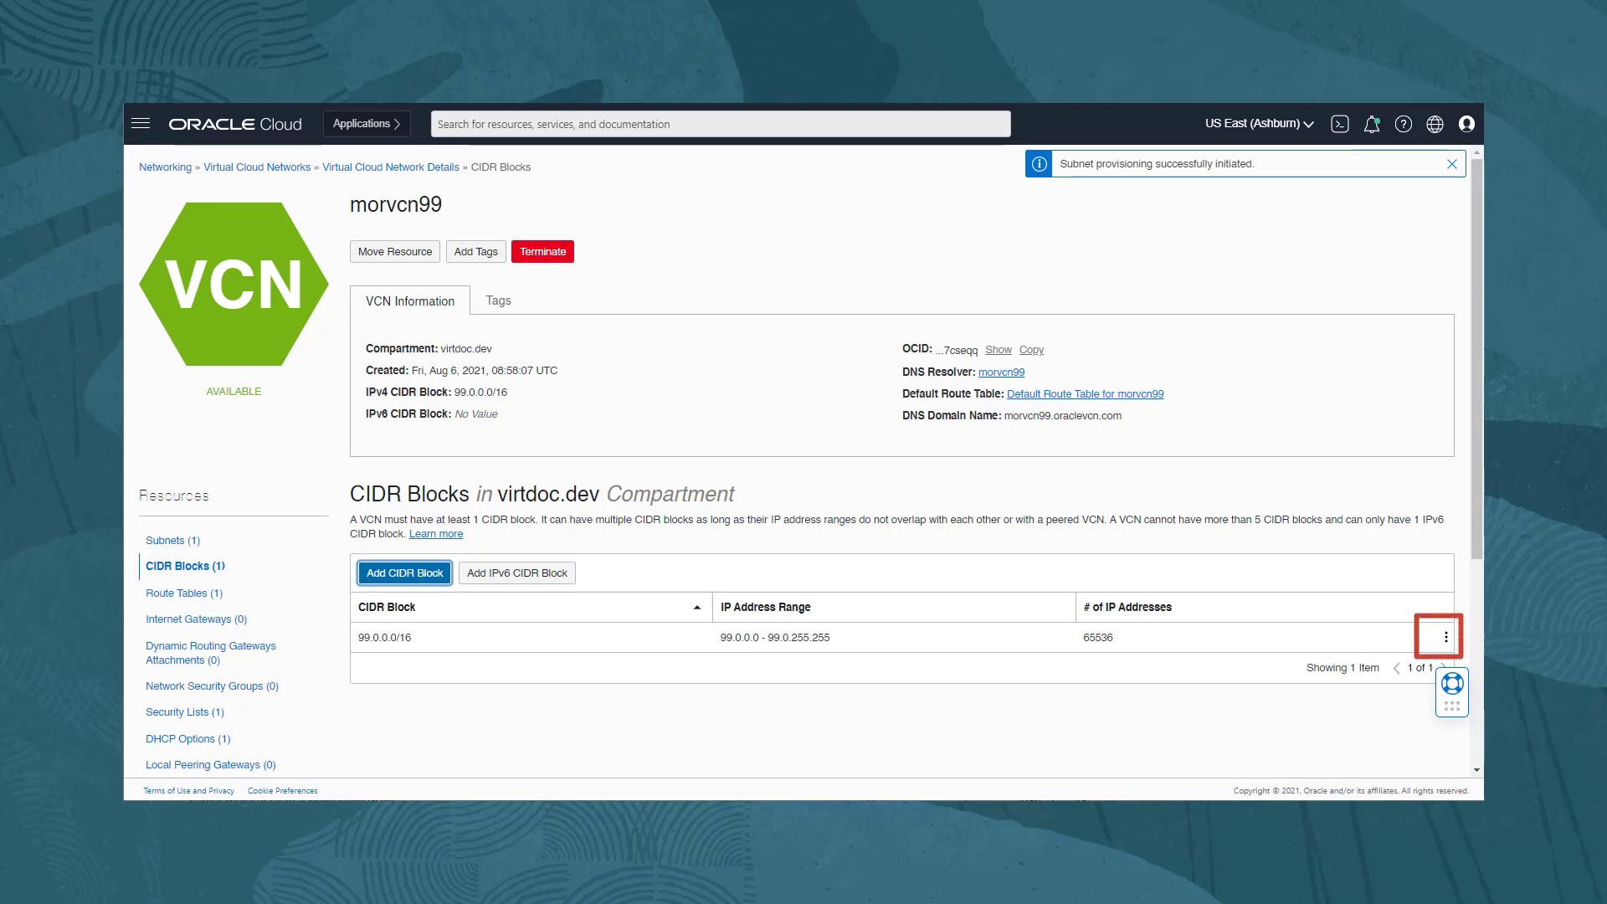
click(1446, 638)
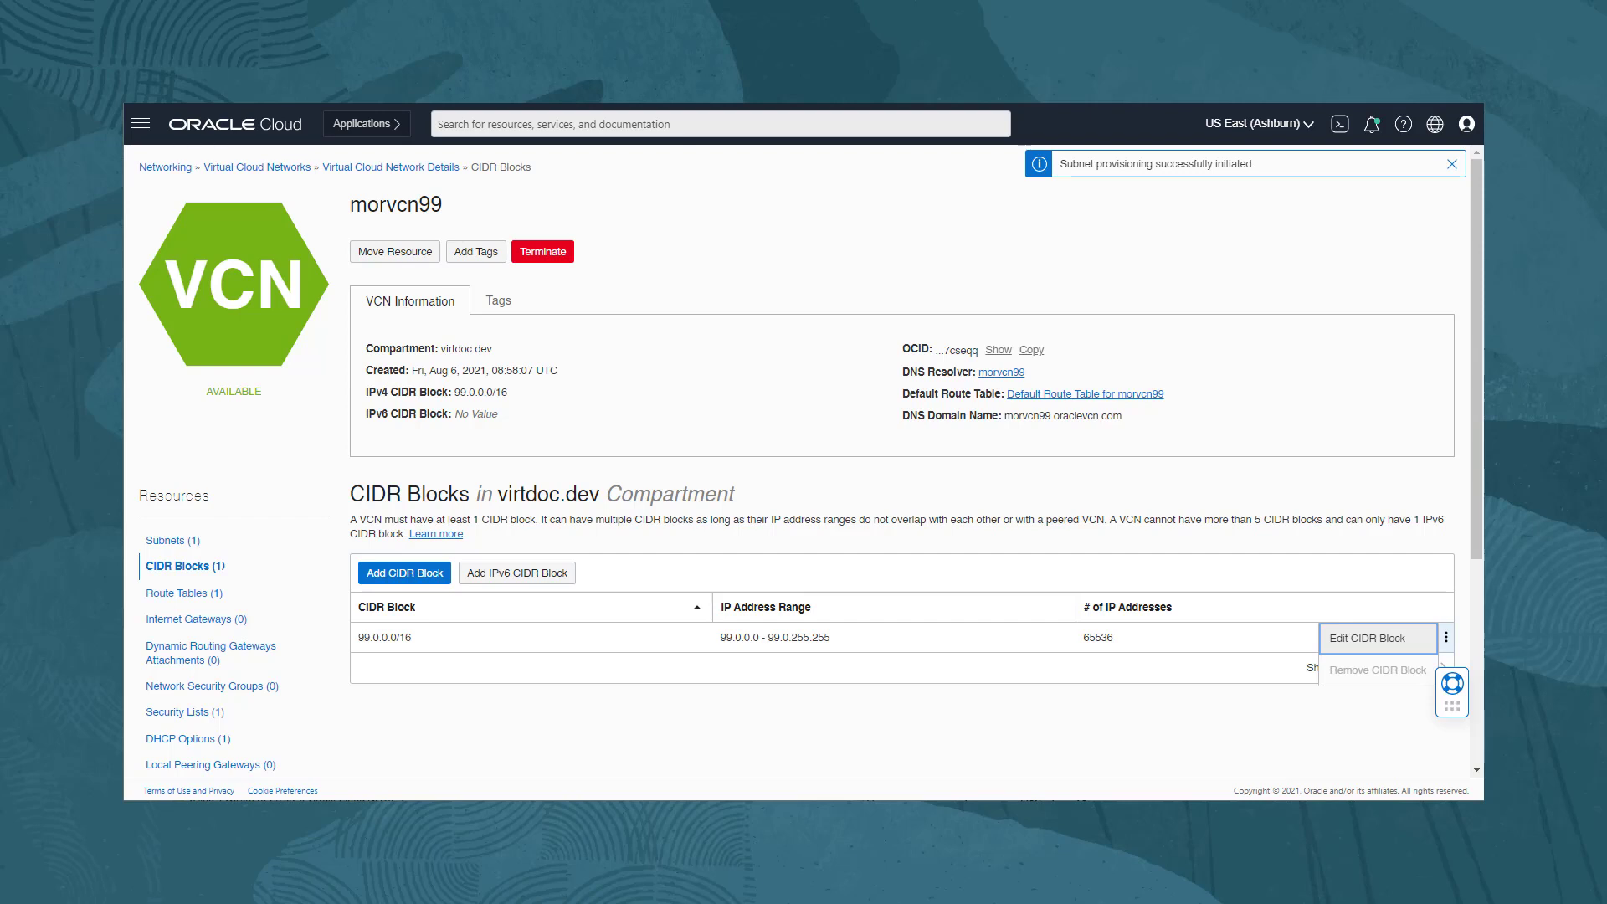
key(Escape)
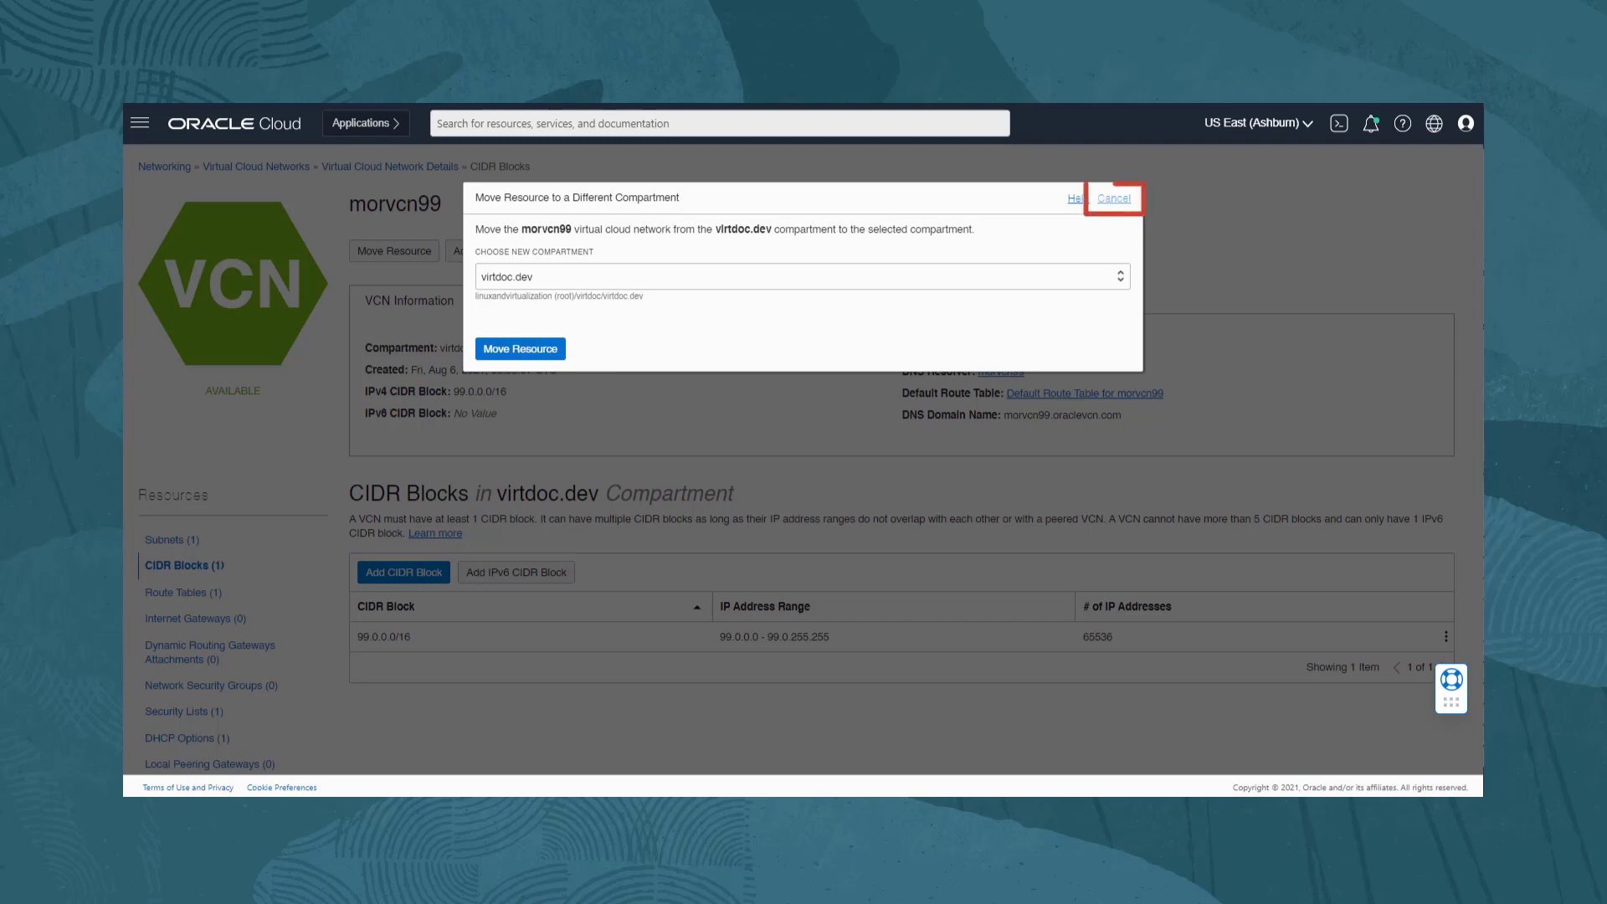
click(1115, 198)
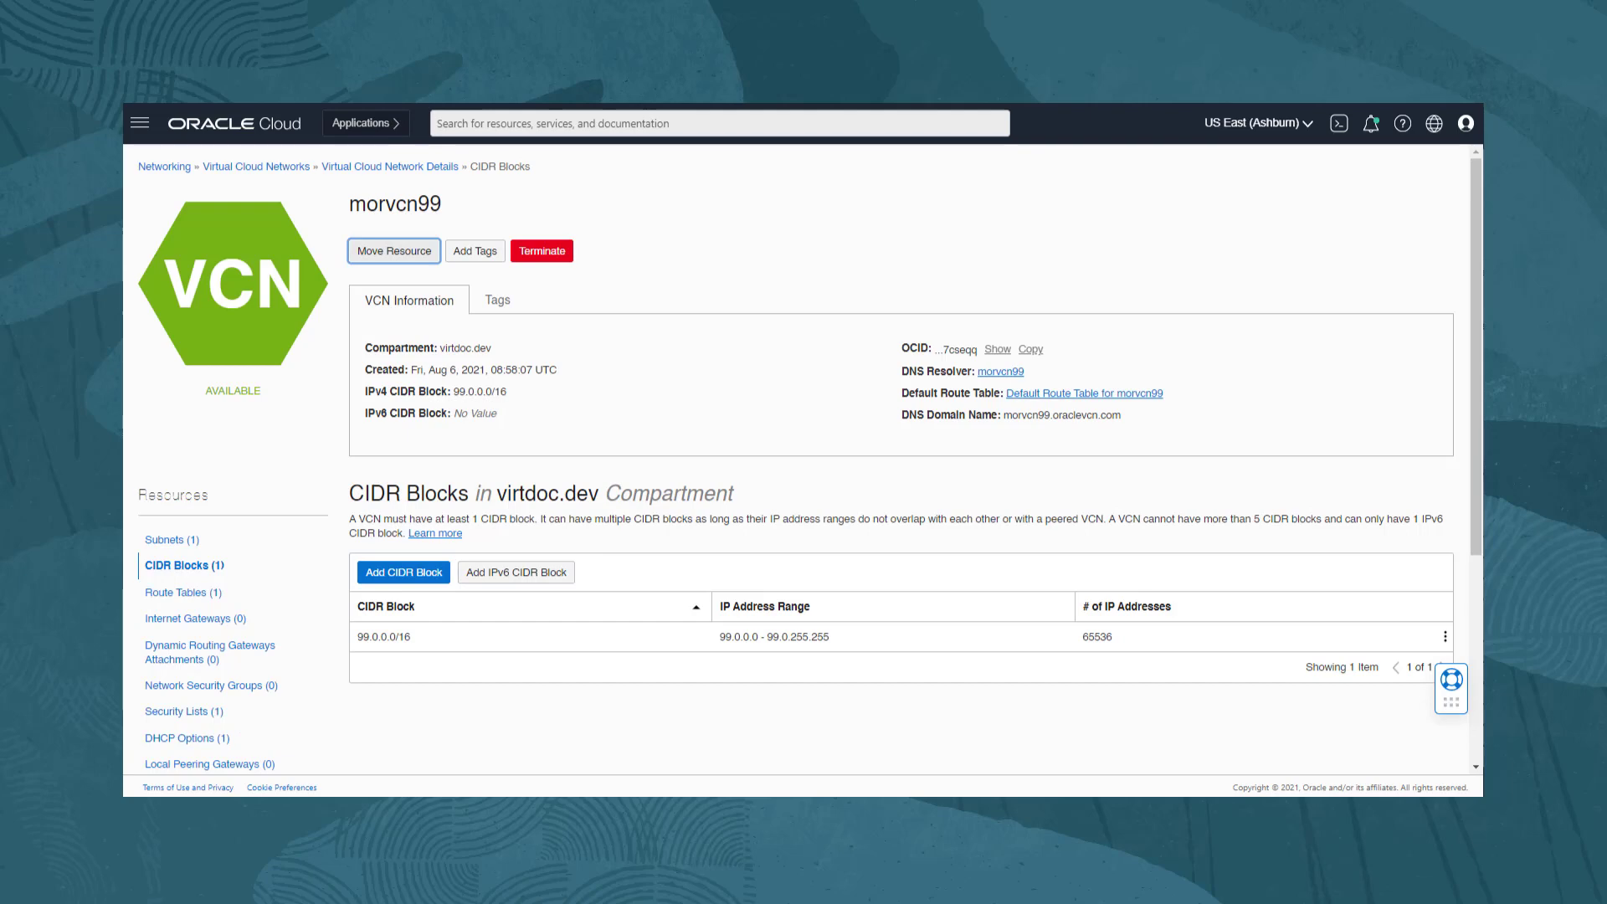